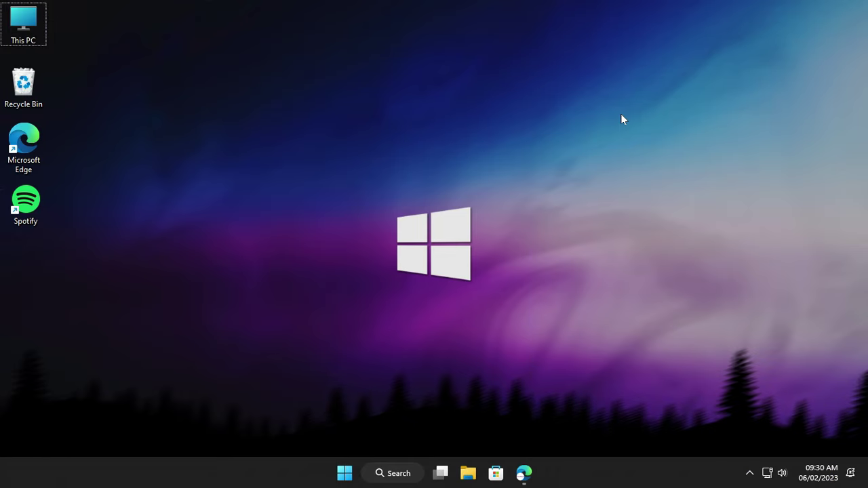
Set the taskbar to hide automatically in the taskbar behaviour settings, and close Settings.
{"action": "right_click", "coordinate": [574, 480]}
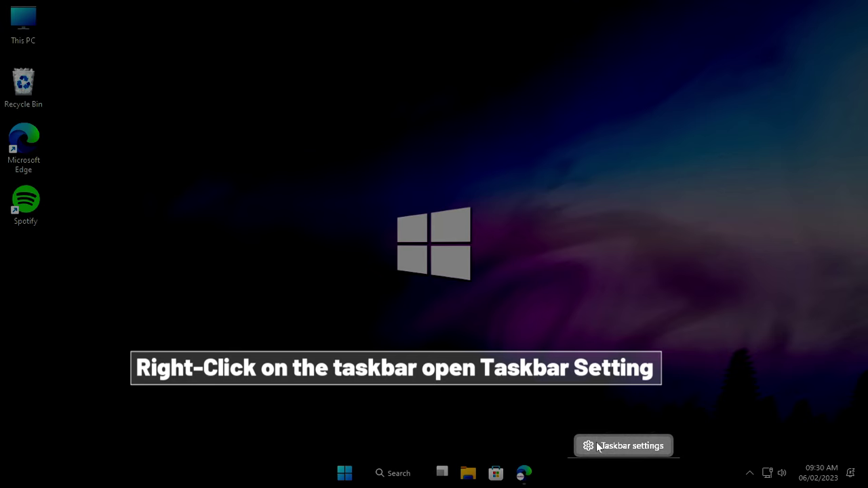
{"action": "left_click", "coordinate": [596, 444]}
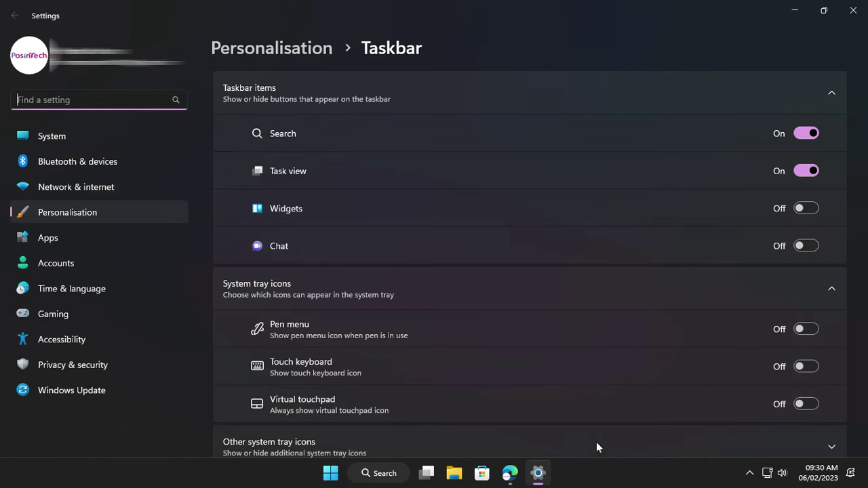
{"action": "scroll", "coordinate": [587, 300], "scroll_direction": "down", "scroll_amount": 3}
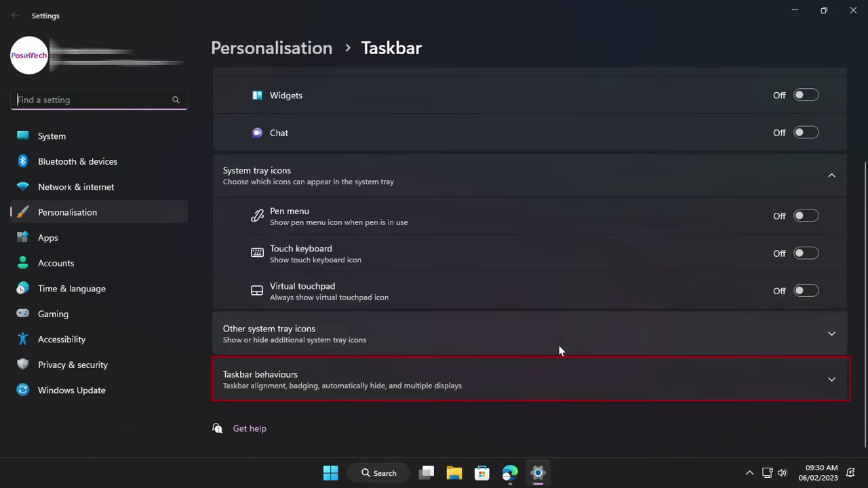
{"action": "left_click", "coordinate": [529, 394]}
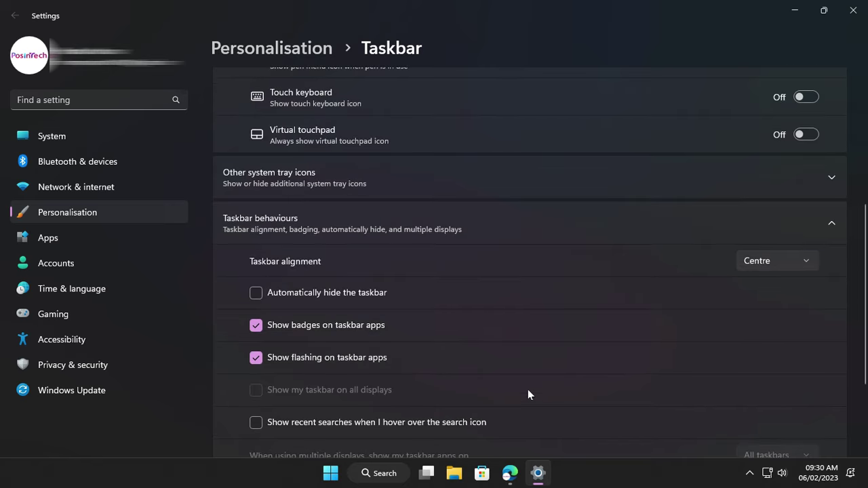
{"action": "left_click", "coordinate": [263, 295]}
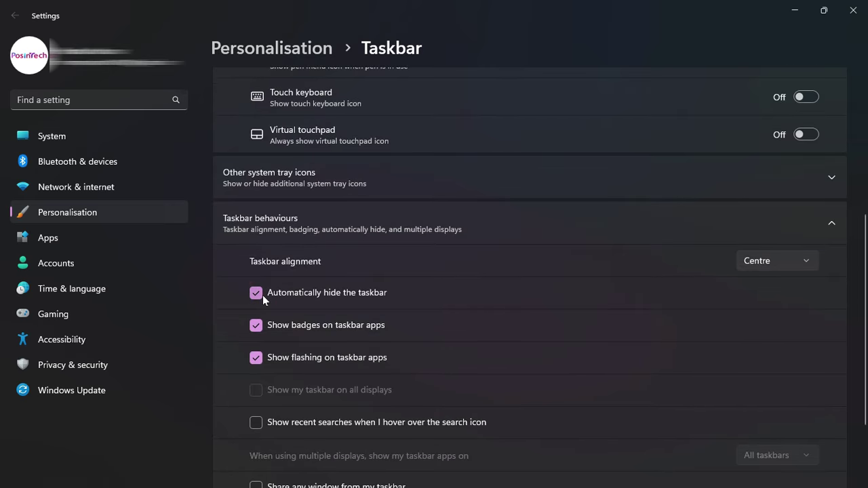
{"action": "left_click", "coordinate": [853, 10]}
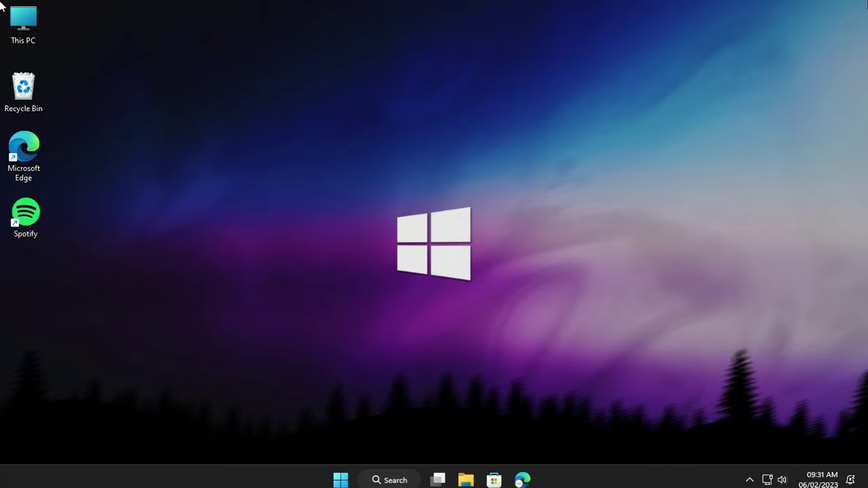
{"action": "left_click", "coordinate": [520, 468]}
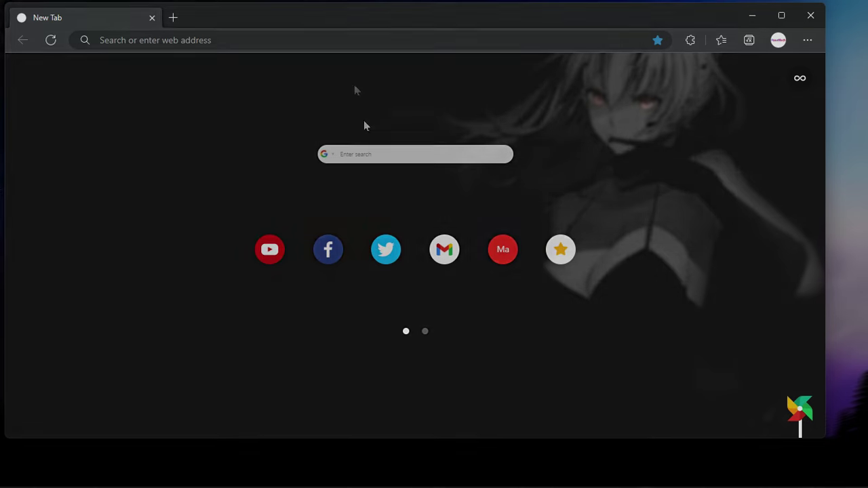
{"action": "left_click", "coordinate": [342, 40]}
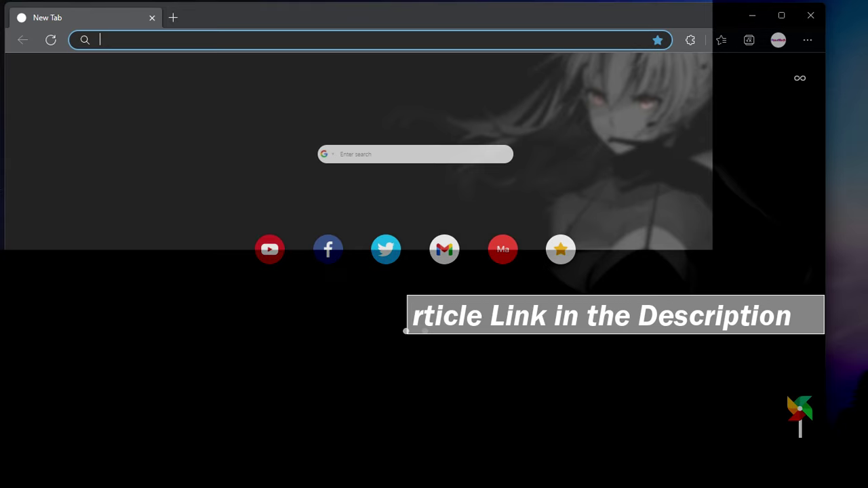
{"action": "right_click", "coordinate": [342, 40]}
{"action": "left_click", "coordinate": [370, 179]}
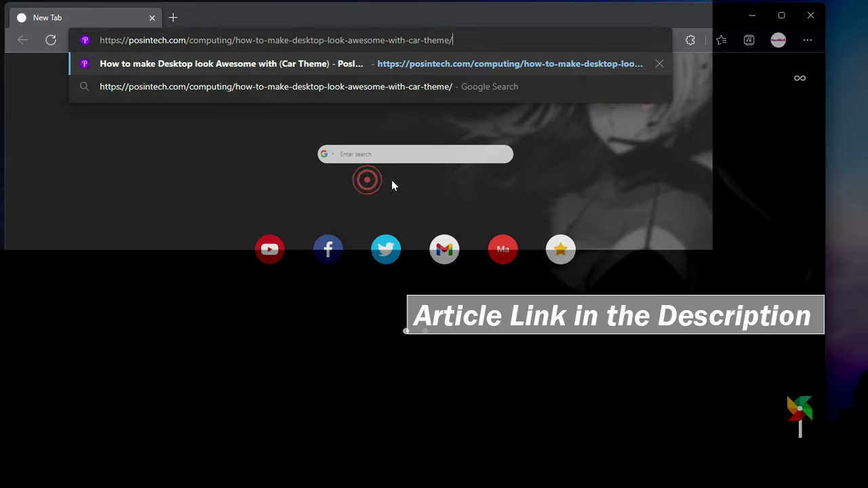
{"action": "key", "text": "Return"}
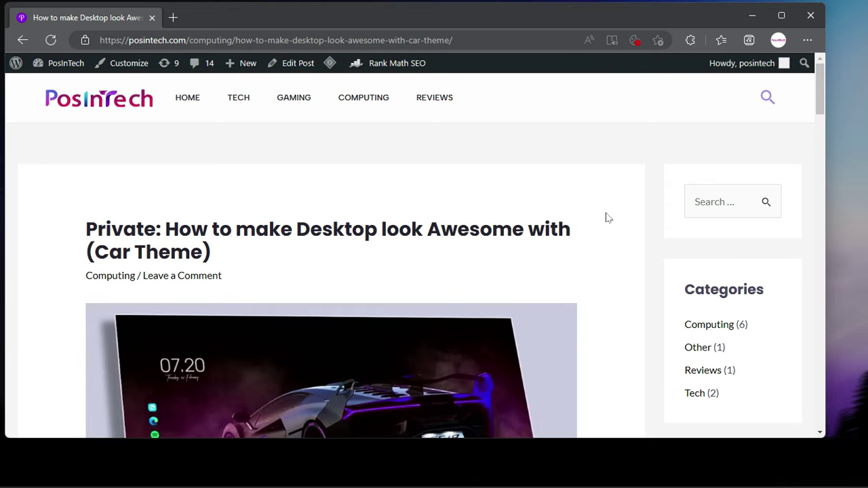
Download Lamborghini Theme - PosInTech.zip through the article's Theme File link under Download Requirements, and minimise the browser.
{"action": "scroll", "coordinate": [607, 218], "scroll_direction": "down", "scroll_amount": 10}
{"action": "scroll", "coordinate": [607, 217], "scroll_direction": "down", "scroll_amount": 10}
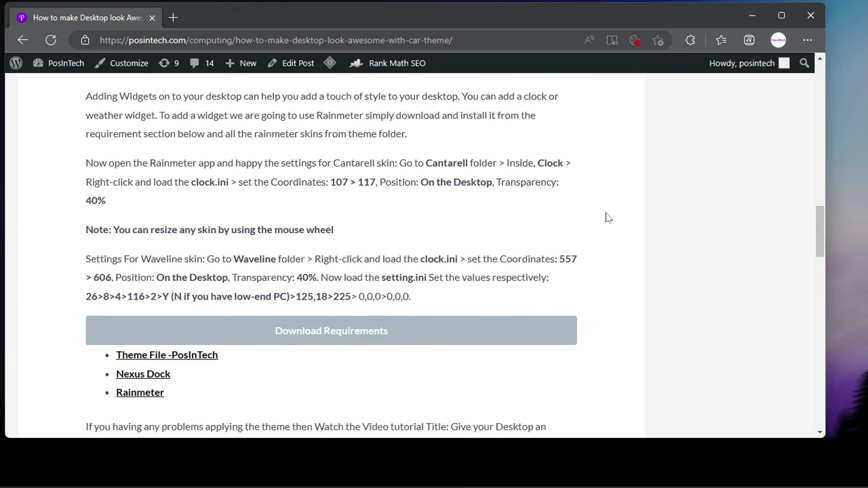
{"action": "scroll", "coordinate": [607, 218], "scroll_direction": "up", "scroll_amount": 2}
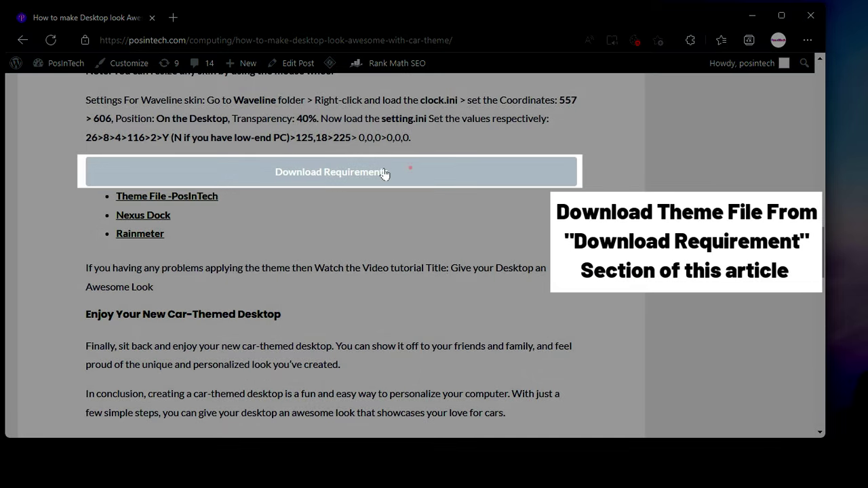
{"action": "left_click_drag", "start_coordinate": [281, 174], "coordinate": [282, 174]}
{"action": "left_click", "coordinate": [261, 175]}
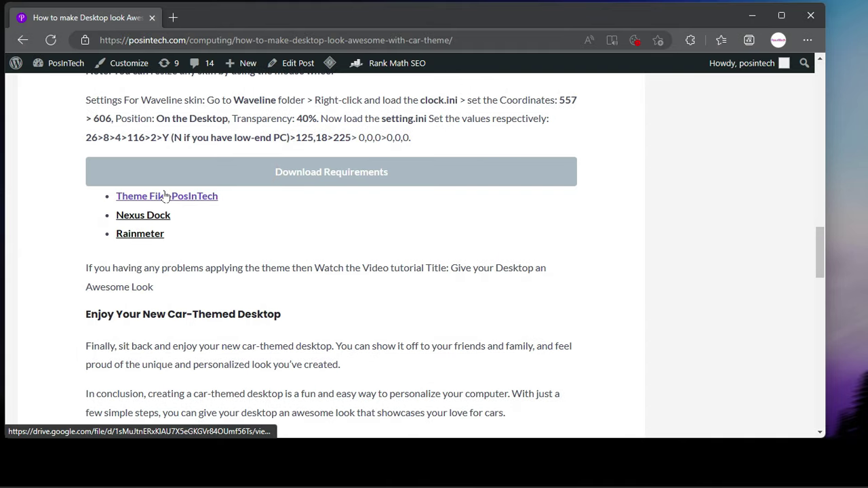
{"action": "left_click", "coordinate": [164, 194]}
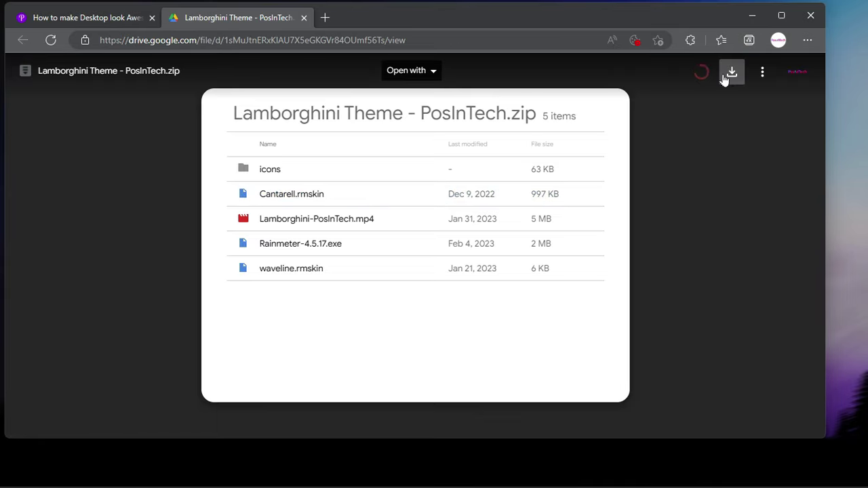
{"action": "left_click", "coordinate": [732, 73]}
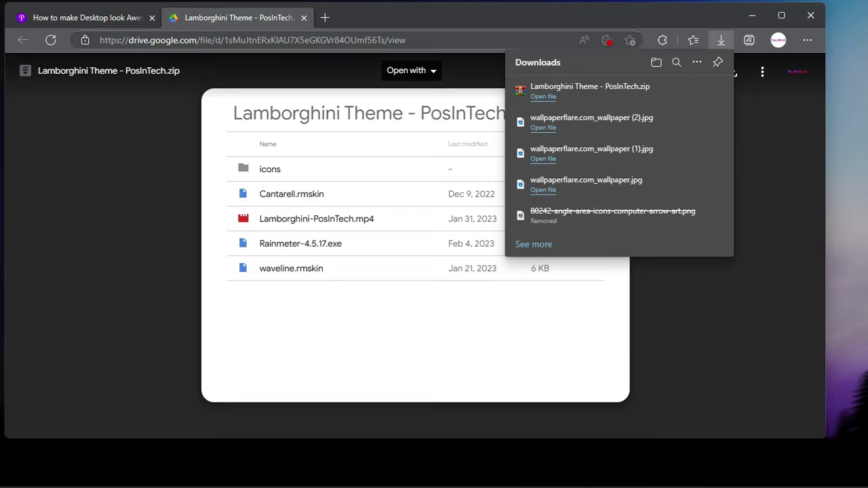
{"action": "left_click", "coordinate": [304, 17]}
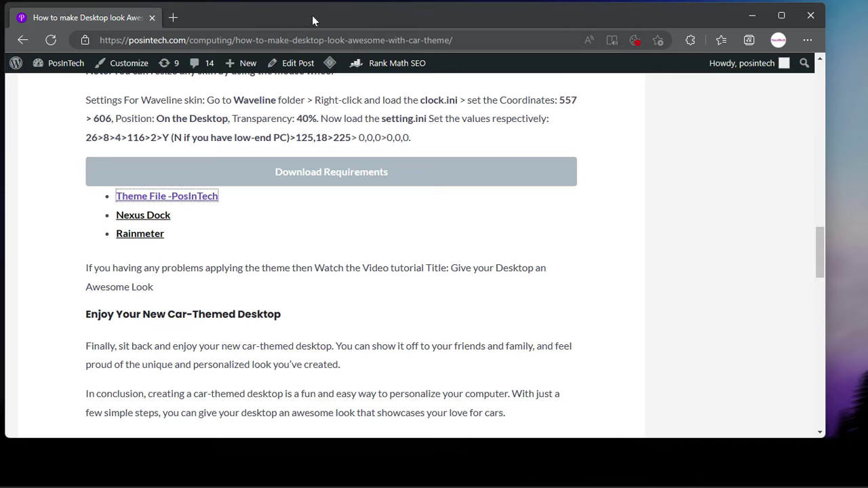
{"action": "left_click", "coordinate": [752, 17]}
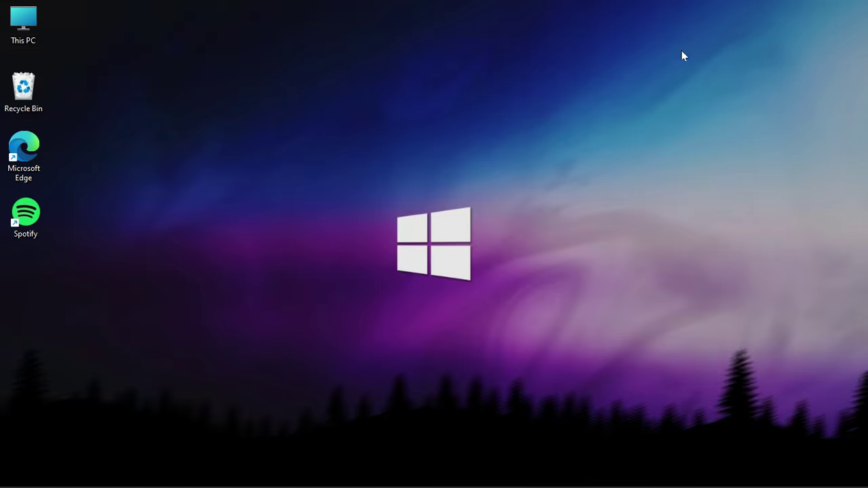
Extract the Lamborghini Theme - PosInTech archive within the Downloads folder in File Explorer.
{"action": "double_click", "coordinate": [32, 27]}
{"action": "left_click", "coordinate": [57, 163]}
{"action": "left_click", "coordinate": [145, 158]}
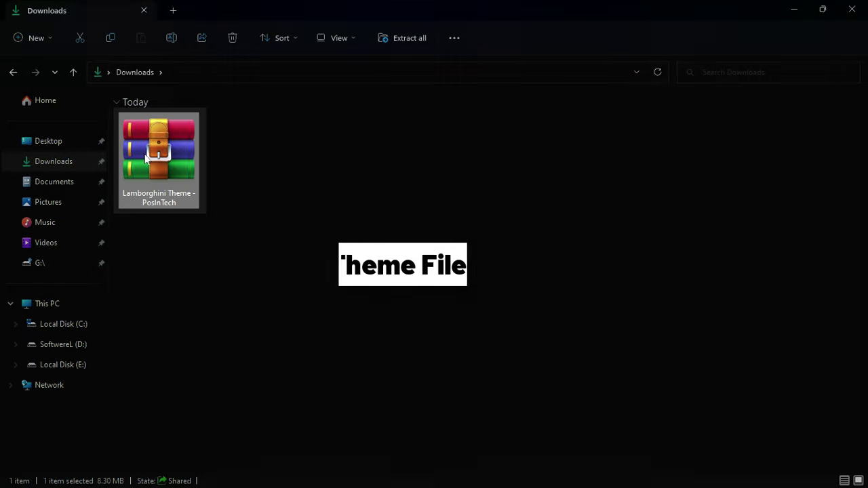
{"action": "right_click", "coordinate": [145, 157]}
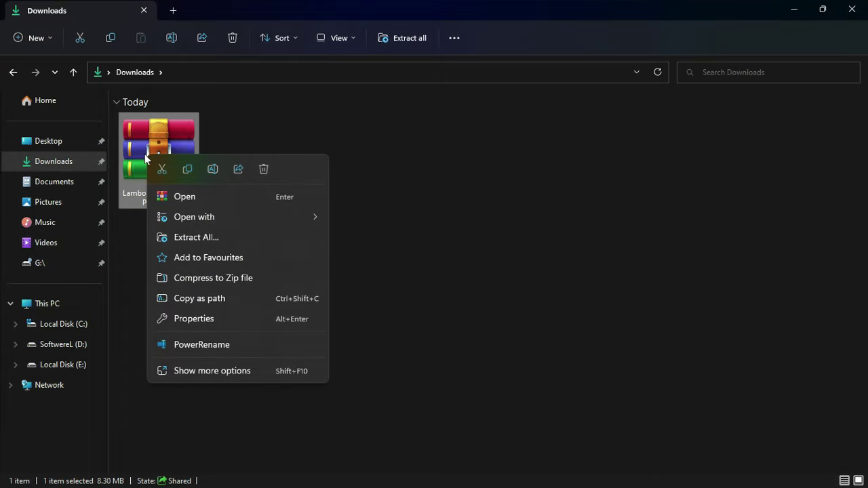
{"action": "left_click", "coordinate": [272, 238]}
{"action": "left_click", "coordinate": [563, 373]}
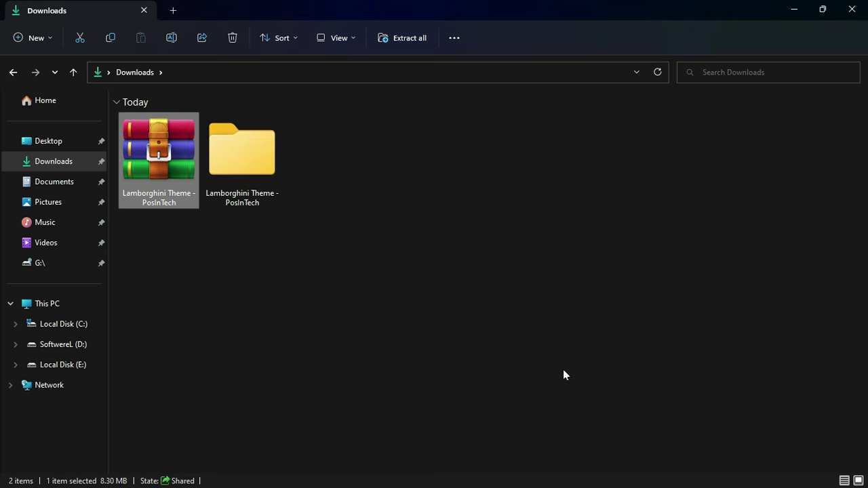
Look through the extracted Lamborghini theme folder for the wallpaper video, and minimise the window.
{"action": "double_click", "coordinate": [262, 177]}
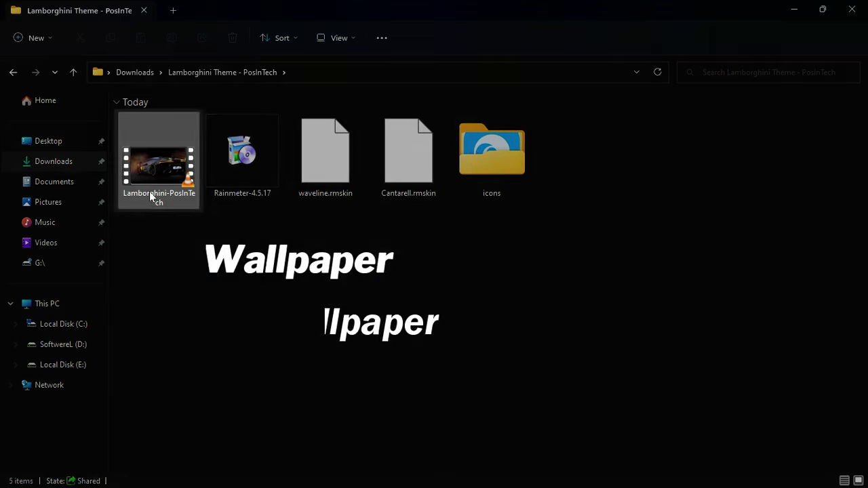
{"action": "left_click", "coordinate": [149, 190]}
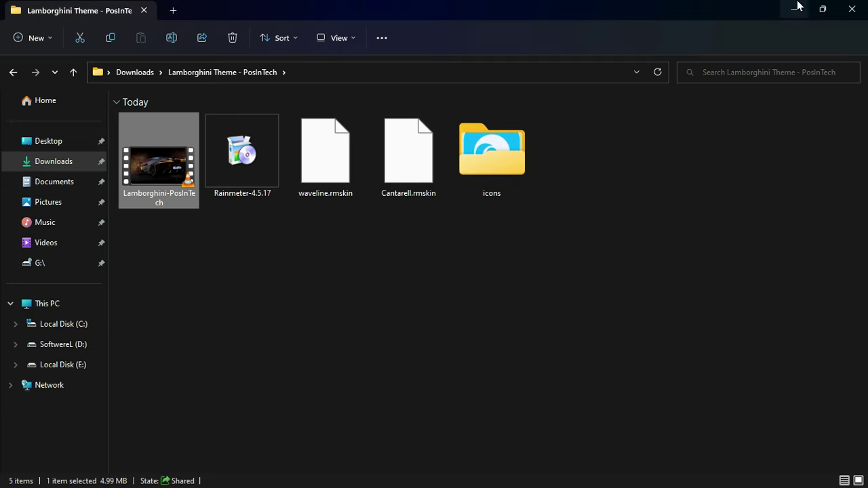
{"action": "left_click", "coordinate": [823, 9]}
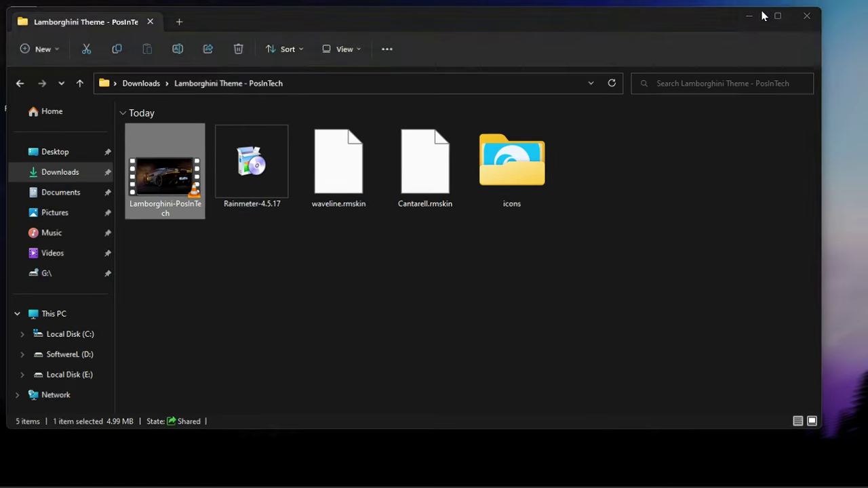
{"action": "left_click", "coordinate": [752, 14]}
Search Microsoft Store for "lively", install the Lively Wallpaper app and launch it, closing the store.
{"action": "left_click", "coordinate": [495, 473]}
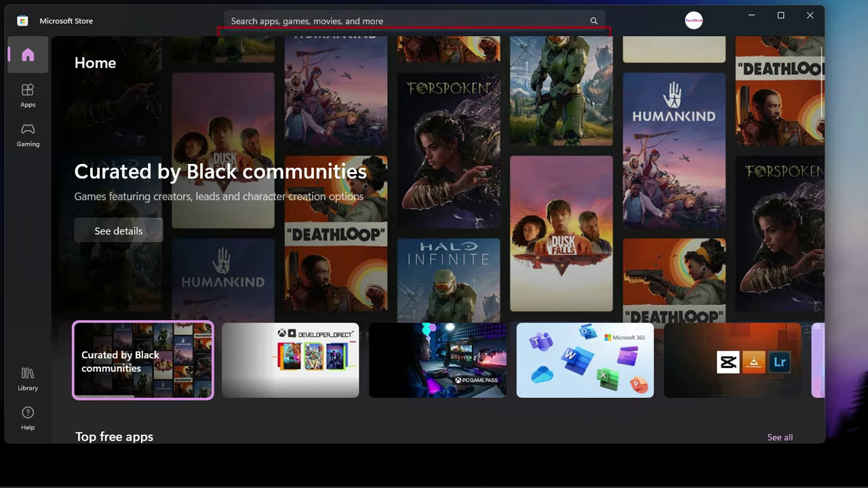
{"action": "left_click", "coordinate": [458, 21]}
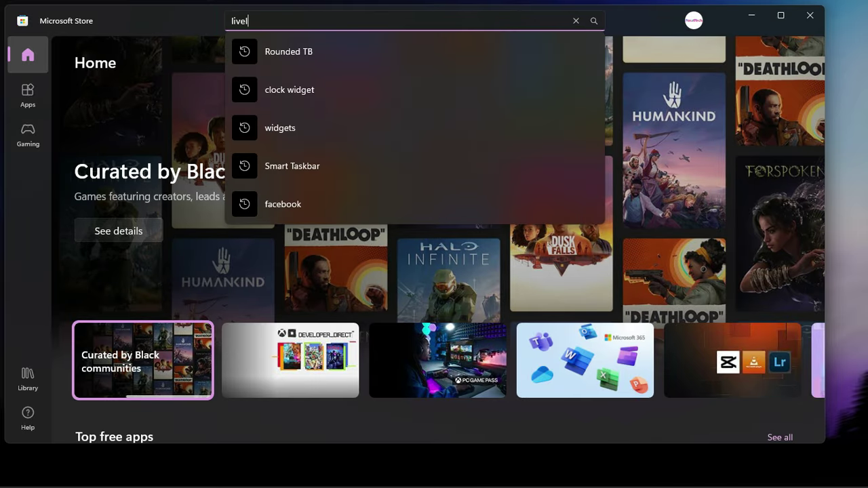
{"action": "type", "text": "lively"}
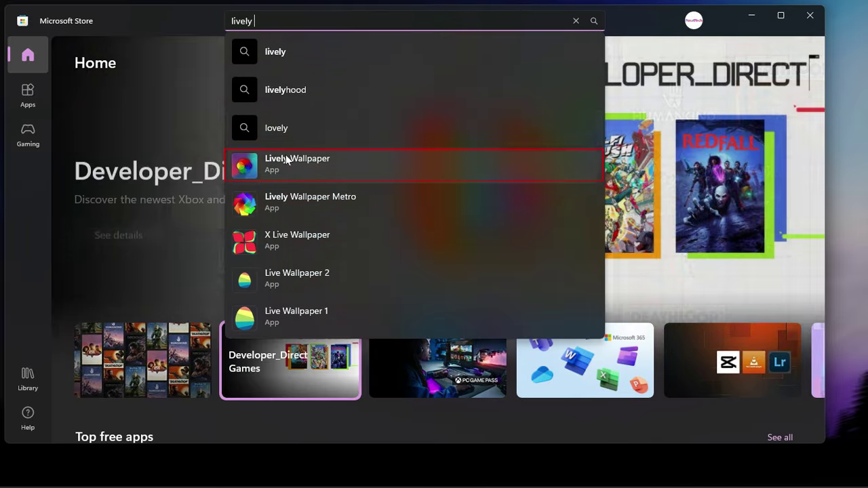
{"action": "left_click", "coordinate": [282, 161]}
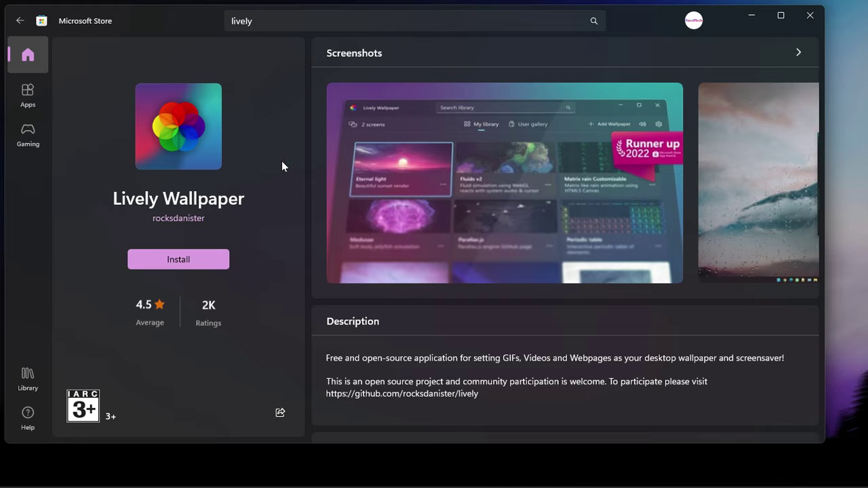
{"action": "left_click", "coordinate": [200, 261]}
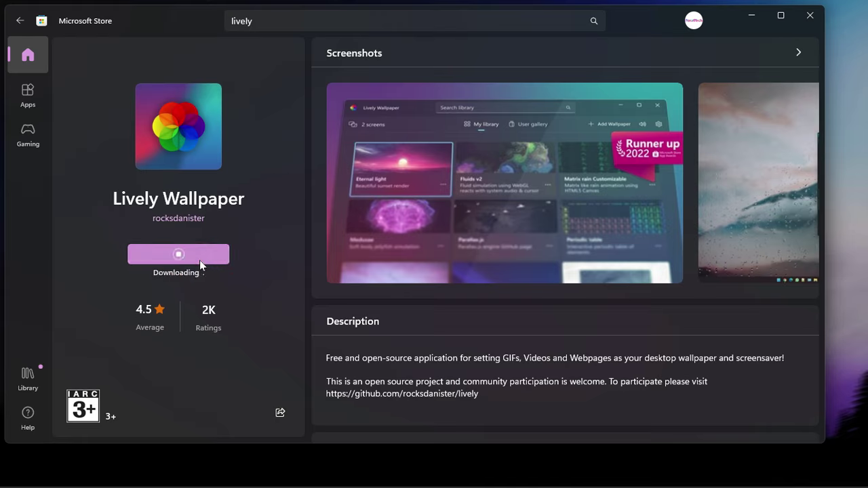
{"action": "left_click", "coordinate": [194, 266]}
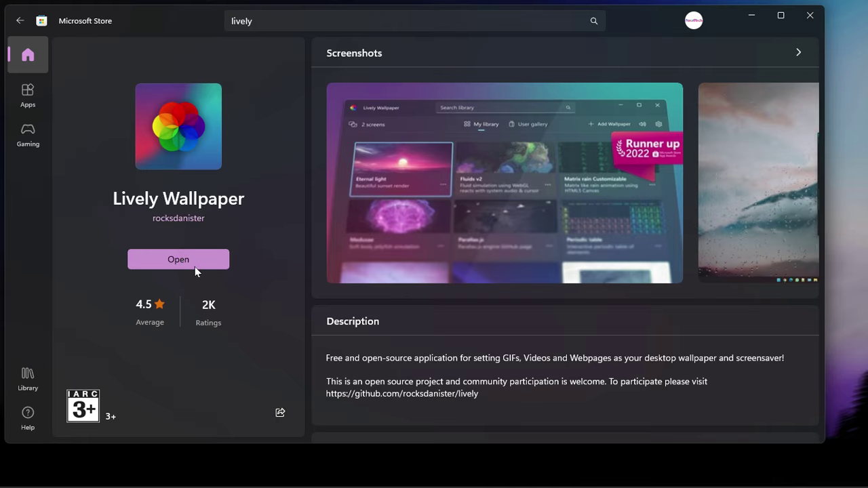
{"action": "left_click", "coordinate": [803, 16]}
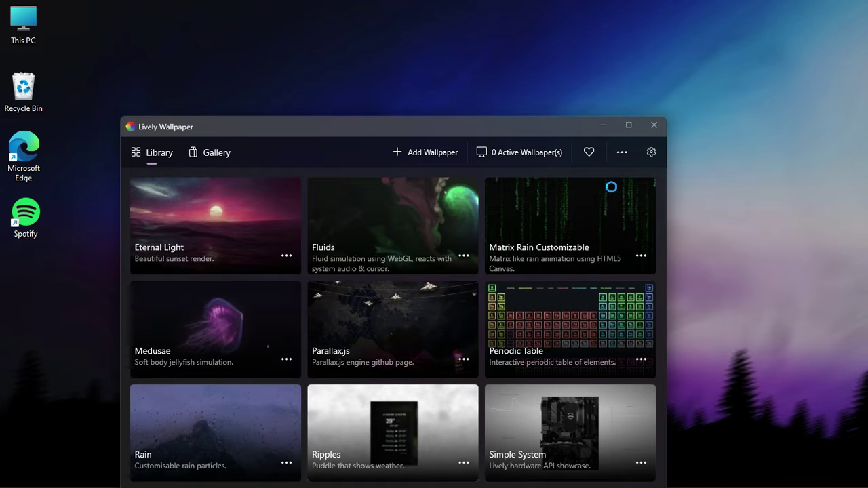
Maximise the window and add the Lamborghini-PosInTech video from the extracted theme folder in Downloads to the wallpaper library, keeping its title.
{"action": "left_click_drag", "start_coordinate": [581, 126], "coordinate": [600, 63]}
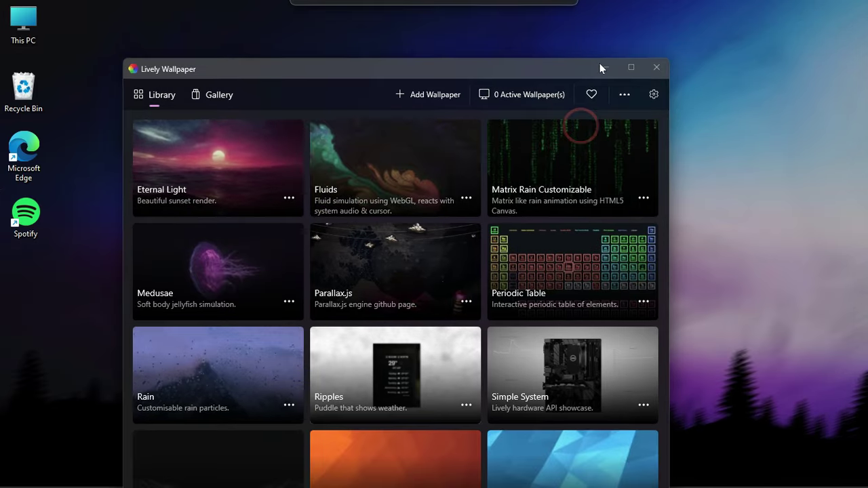
{"action": "left_click", "coordinate": [638, 66]}
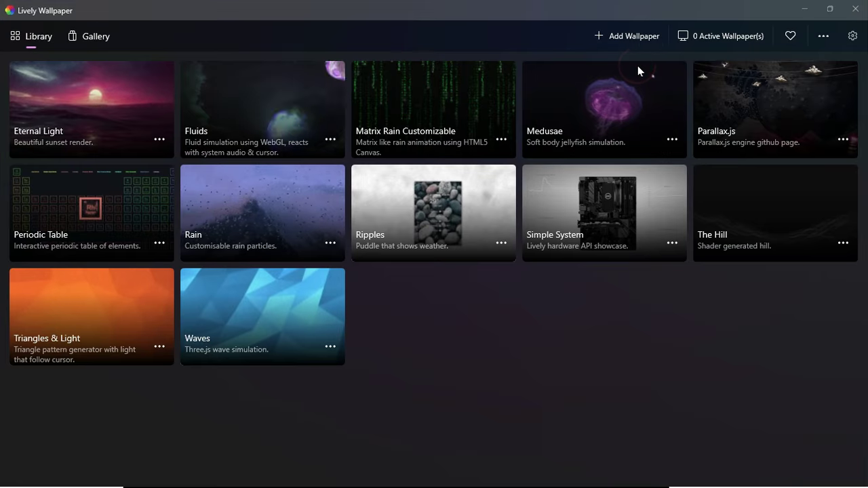
{"action": "left_click", "coordinate": [607, 38]}
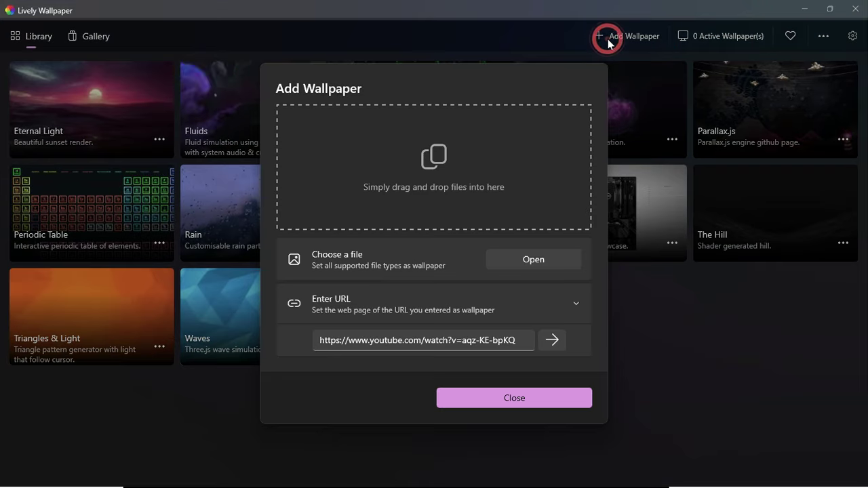
{"action": "left_click", "coordinate": [534, 252]}
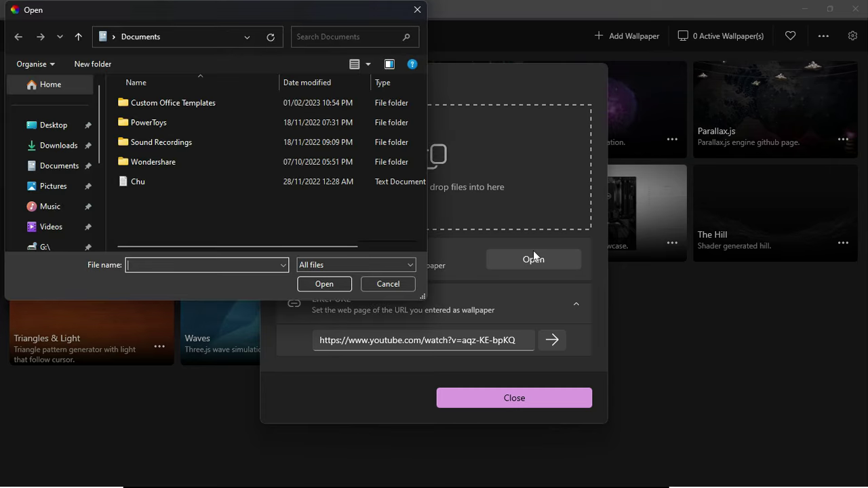
{"action": "left_click", "coordinate": [36, 145]}
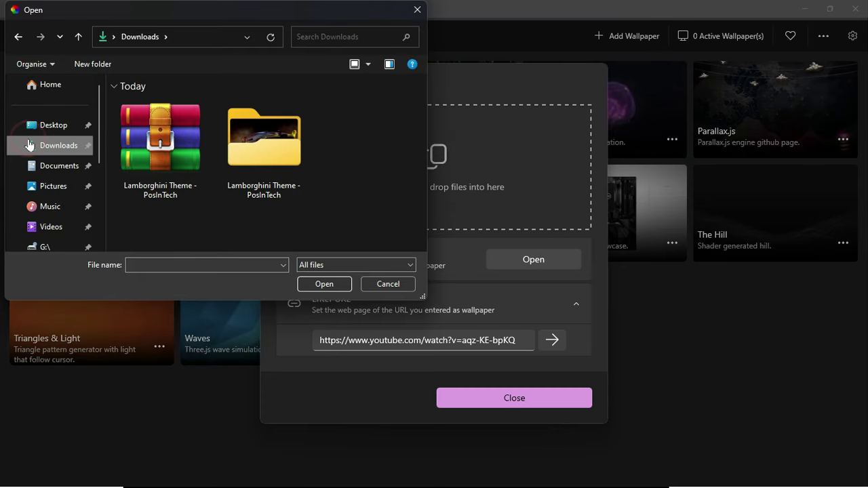
{"action": "double_click", "coordinate": [271, 174]}
{"action": "left_click", "coordinate": [157, 121]}
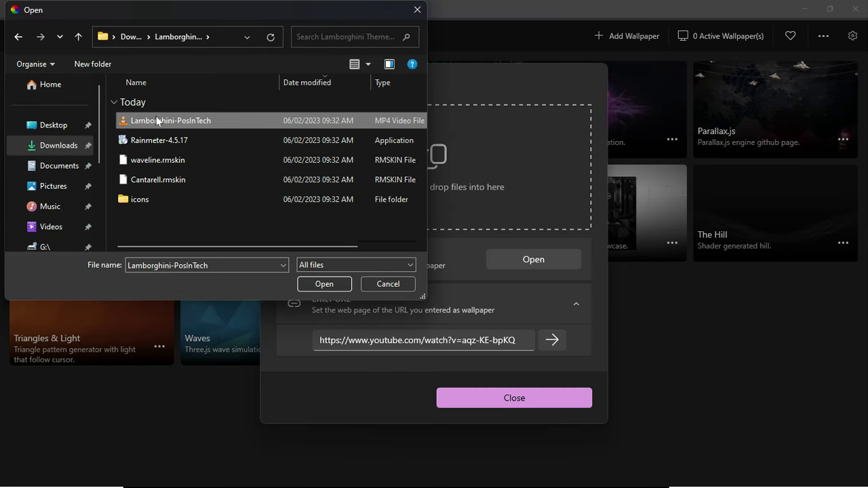
{"action": "left_click", "coordinate": [324, 285]}
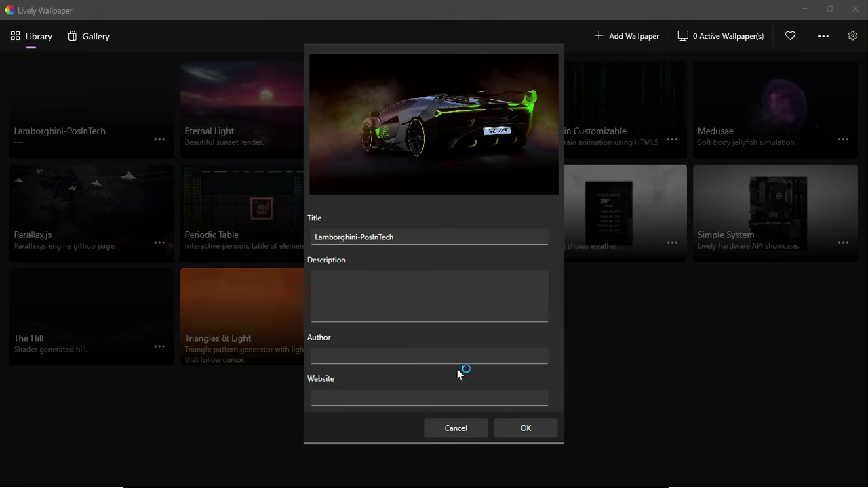
{"action": "left_click", "coordinate": [524, 427]}
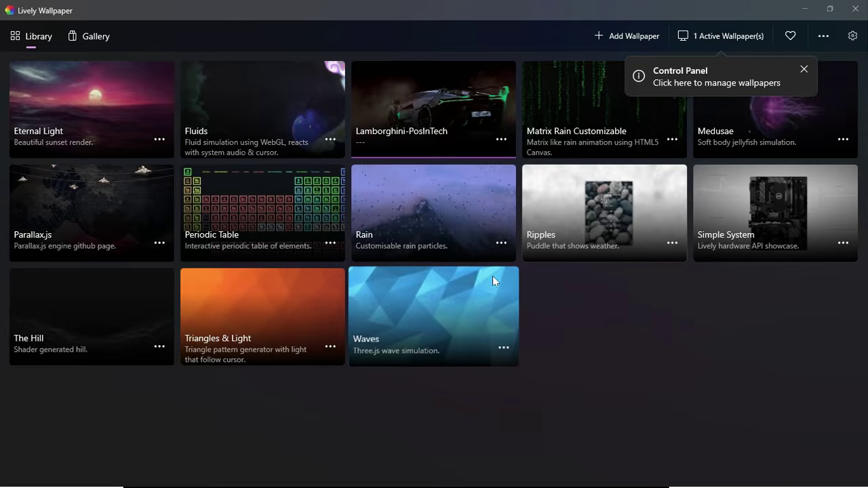
Set the Lamborghini-PosInTech video as the desktop wallpaper and close the wallpaper library window.
{"action": "right_click", "coordinate": [435, 113]}
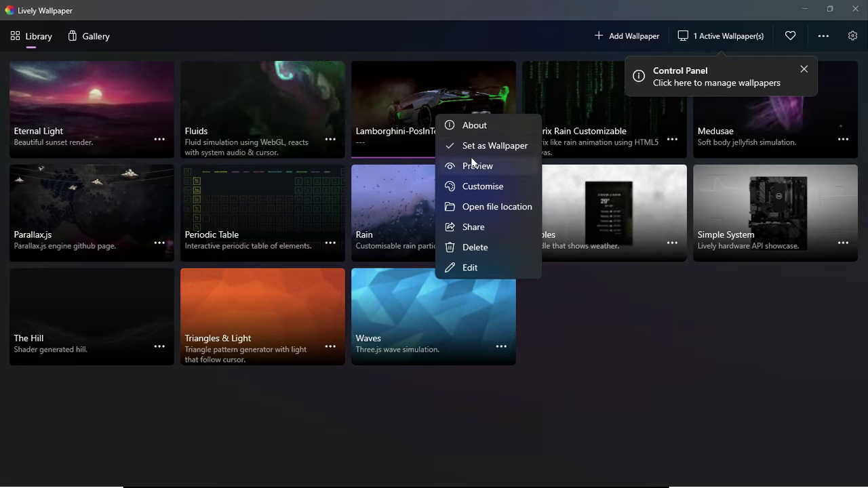
{"action": "left_click", "coordinate": [479, 146]}
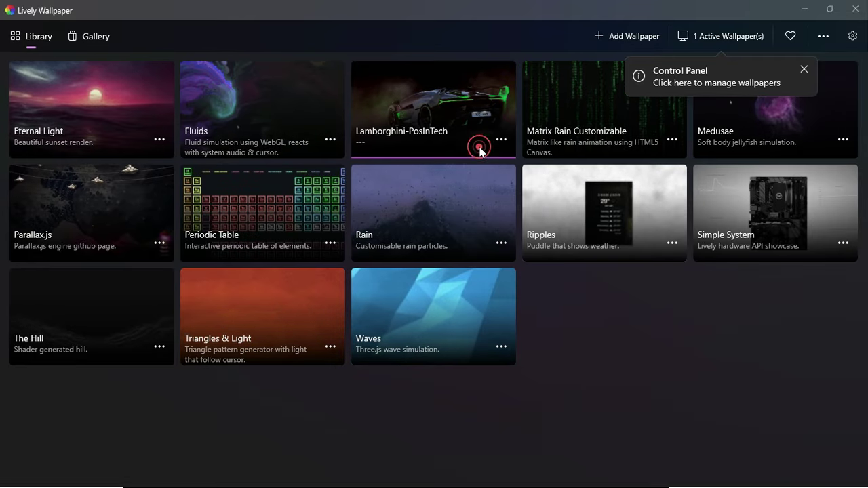
{"action": "left_click", "coordinate": [856, 9]}
{"action": "left_click", "coordinate": [535, 370]}
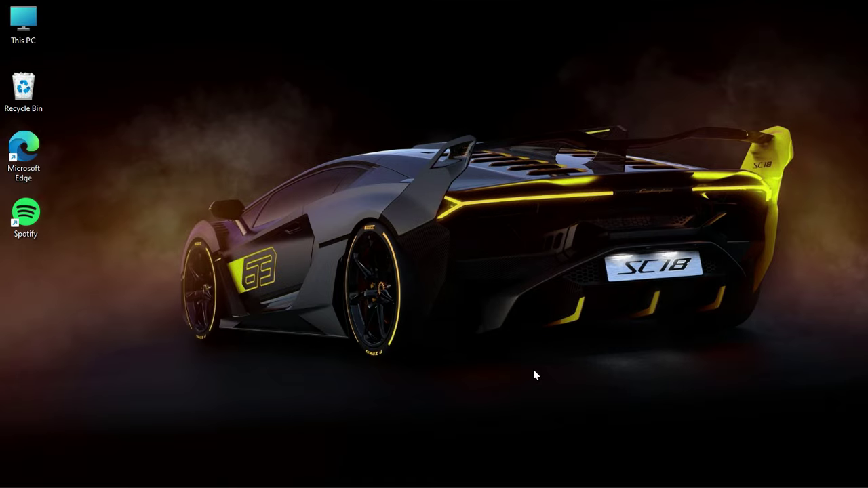
{"action": "left_click", "coordinate": [481, 317]}
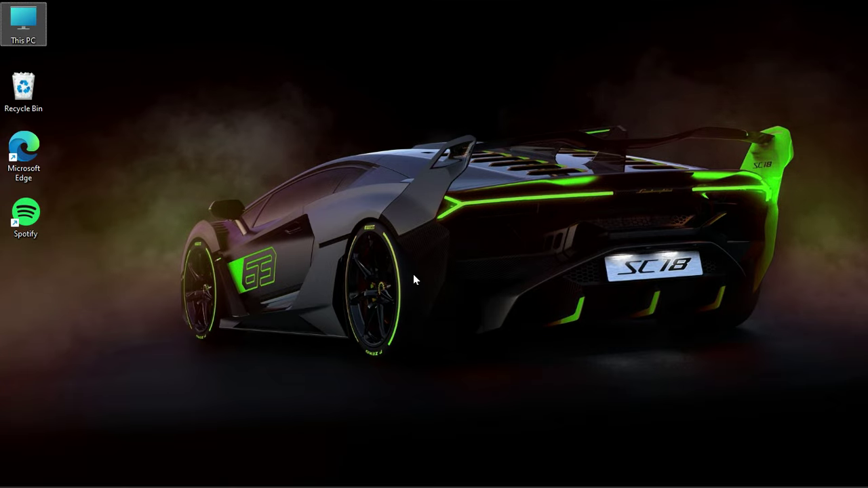
In File Explorer, cut the icons folder from the extracted Lamborghini theme folder in Downloads and paste it into Local Disk (C:).
{"action": "double_click", "coordinate": [25, 30]}
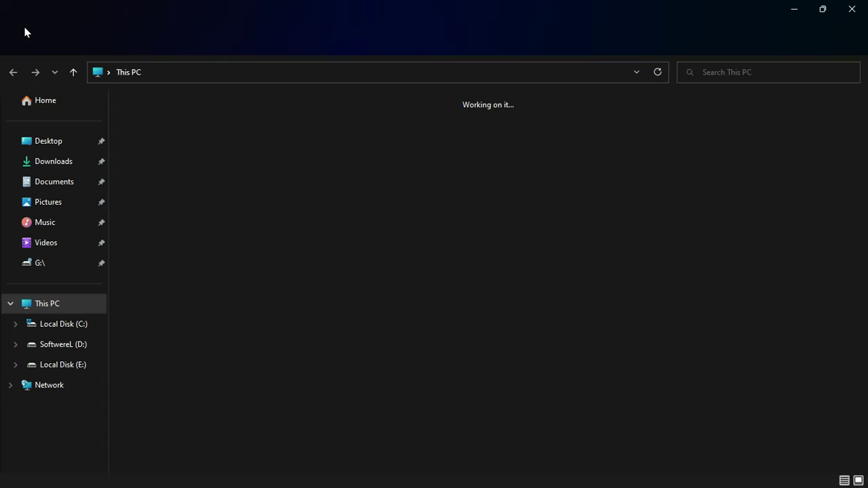
{"action": "left_click", "coordinate": [48, 165]}
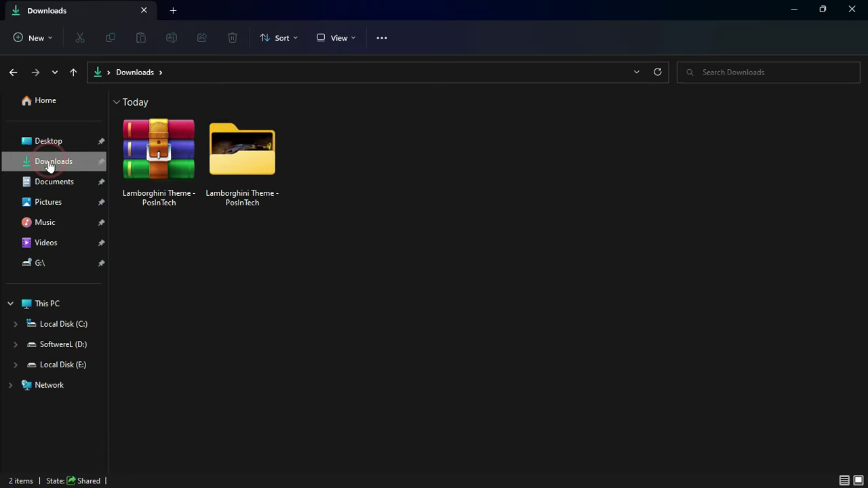
{"action": "double_click", "coordinate": [242, 161]}
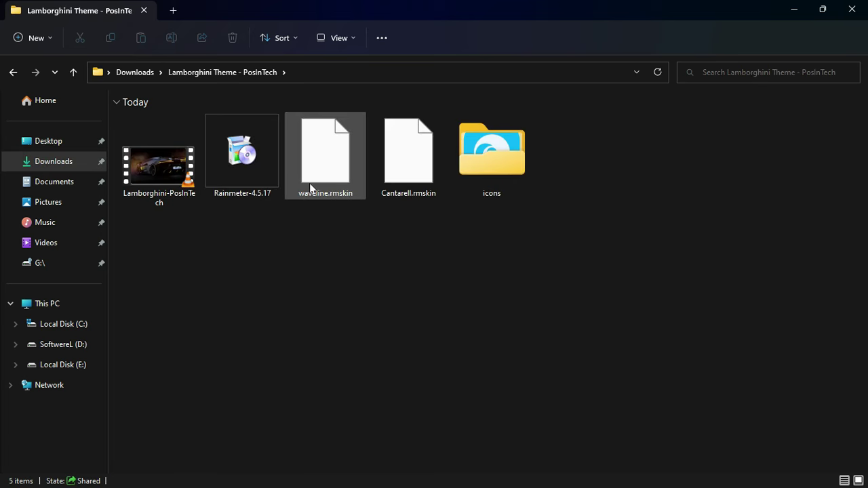
{"action": "left_click", "coordinate": [492, 172]}
{"action": "right_click", "coordinate": [493, 167]}
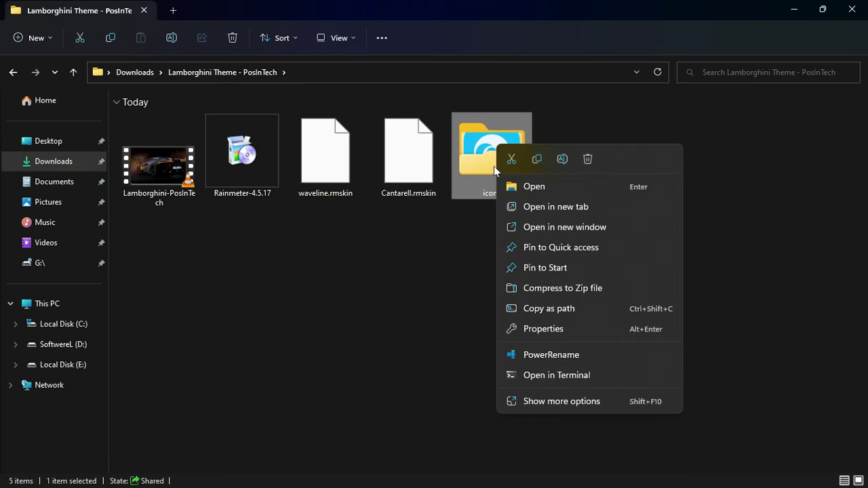
{"action": "key", "text": "Escape"}
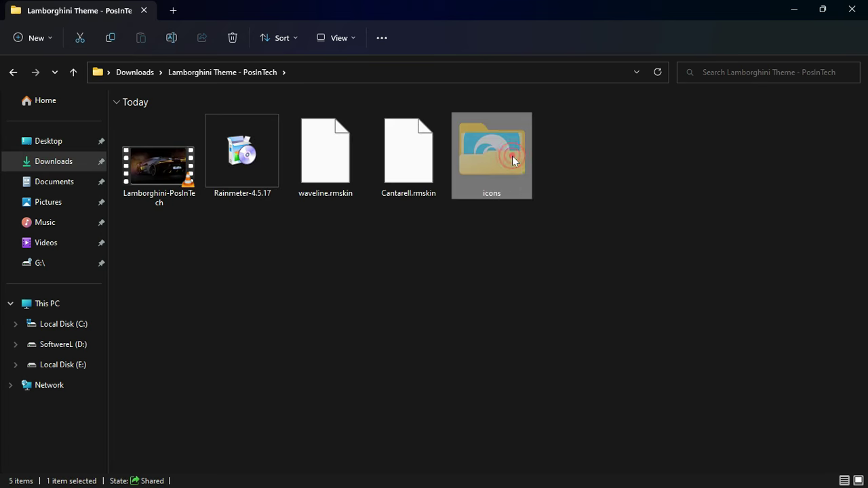
{"action": "left_click", "coordinate": [64, 324]}
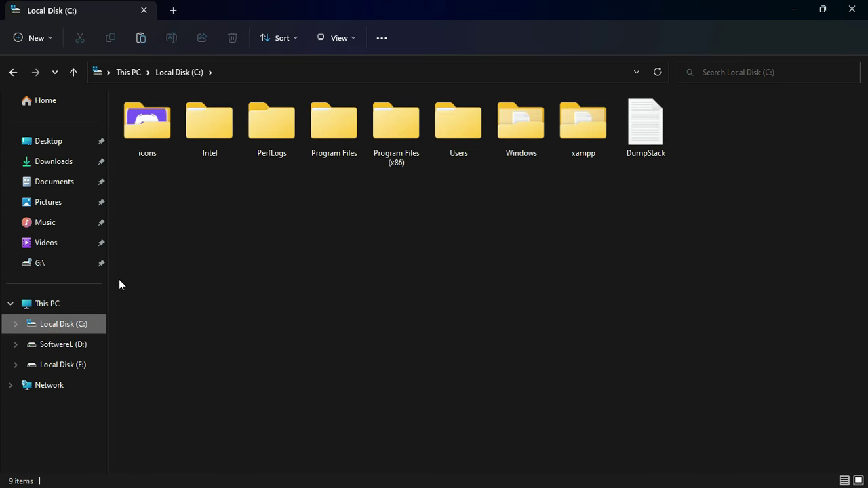
{"action": "right_click", "coordinate": [154, 246]}
{"action": "left_click", "coordinate": [176, 256]}
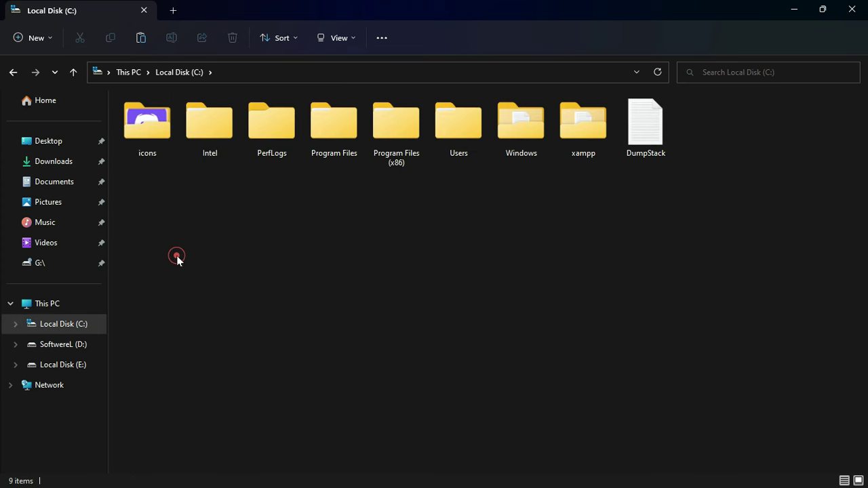
{"action": "left_click", "coordinate": [432, 148]}
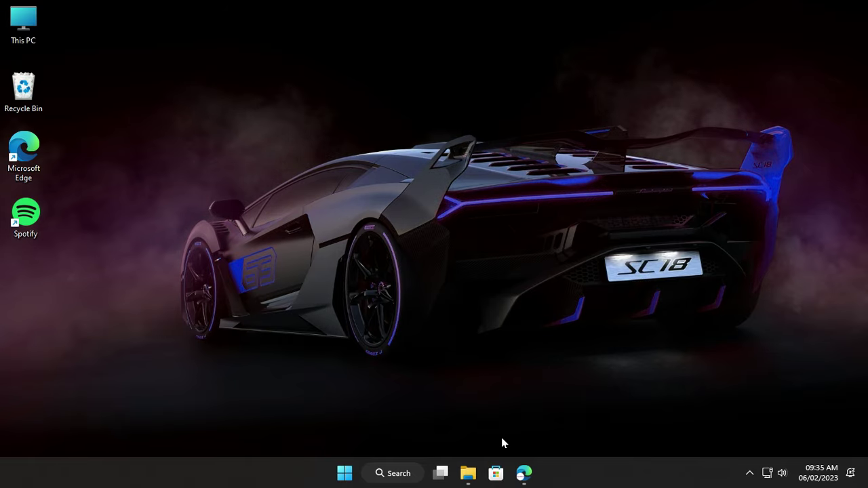
Switch to Microsoft Edge, download the free Winstep Nexus through the article's Nexus Dock link, and close the browser.
{"action": "left_click", "coordinate": [523, 473]}
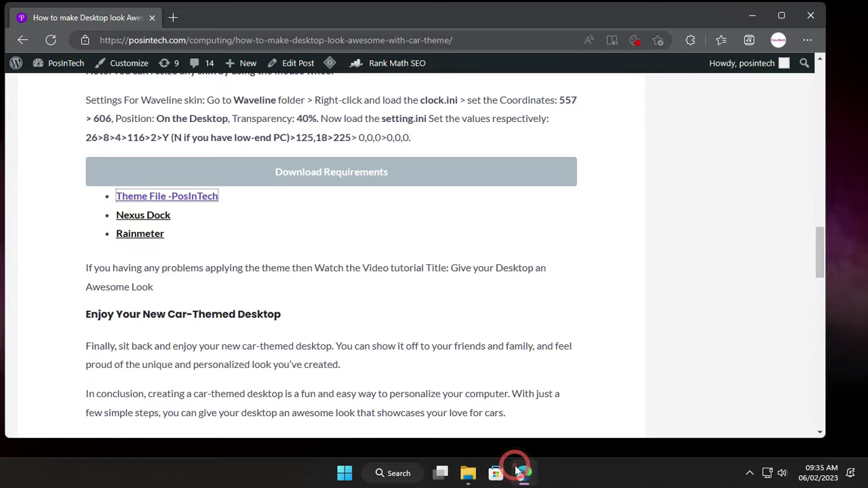
{"action": "left_click", "coordinate": [147, 219]}
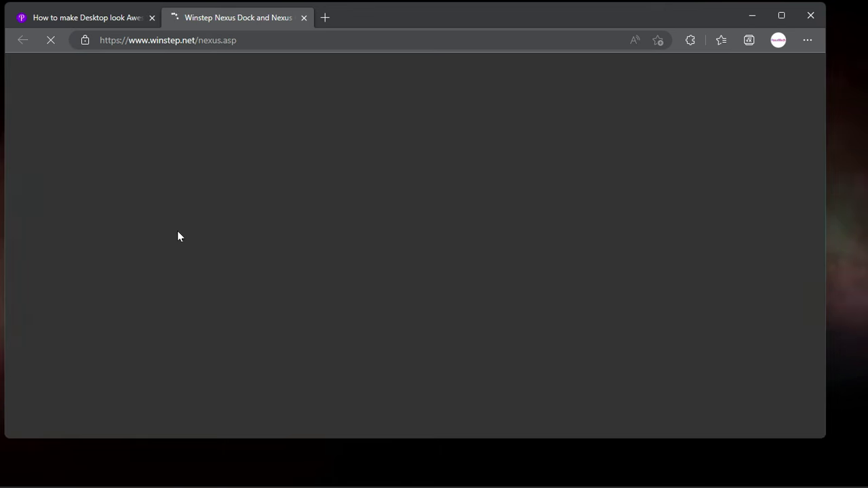
{"action": "scroll", "coordinate": [177, 231], "scroll_direction": "down", "scroll_amount": 4}
{"action": "scroll", "coordinate": [177, 230], "scroll_direction": "down", "scroll_amount": 2}
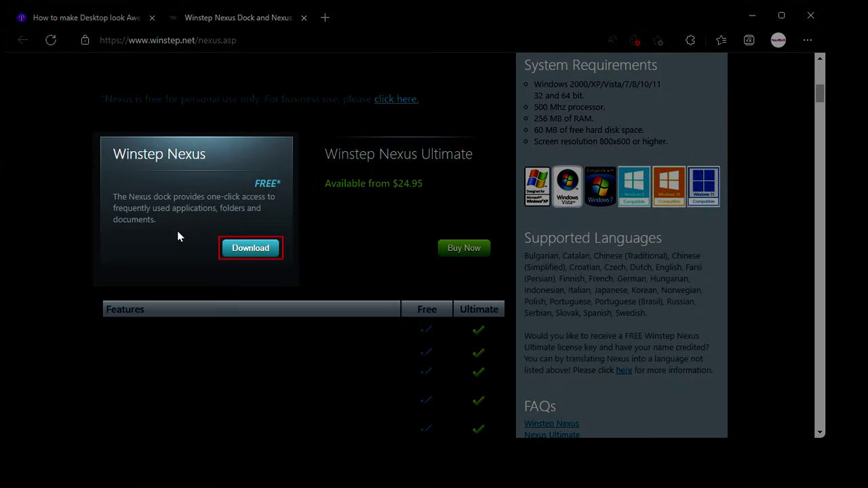
{"action": "left_click", "coordinate": [237, 250]}
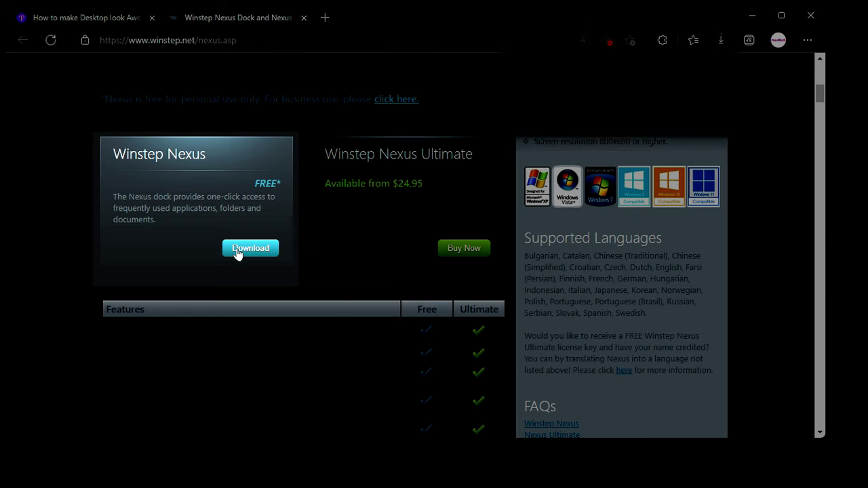
{"action": "left_click", "coordinate": [818, 15]}
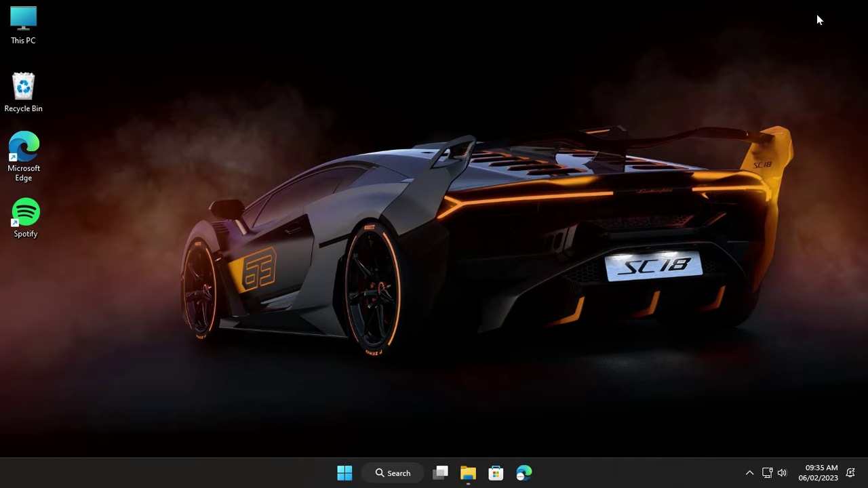
Extract the downloaded nexus archive within the Downloads folder in File Explorer.
{"action": "double_click", "coordinate": [26, 22]}
{"action": "left_click", "coordinate": [46, 161]}
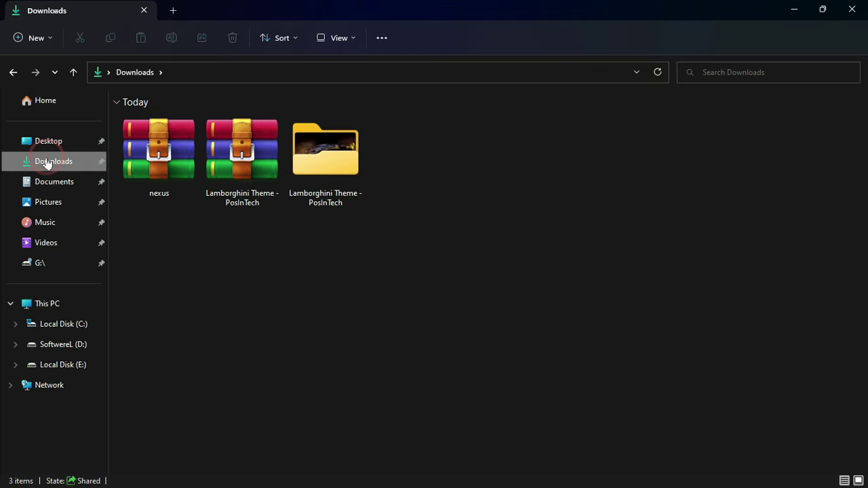
{"action": "left_click", "coordinate": [142, 171]}
{"action": "right_click", "coordinate": [149, 159]}
{"action": "left_click", "coordinate": [211, 238]}
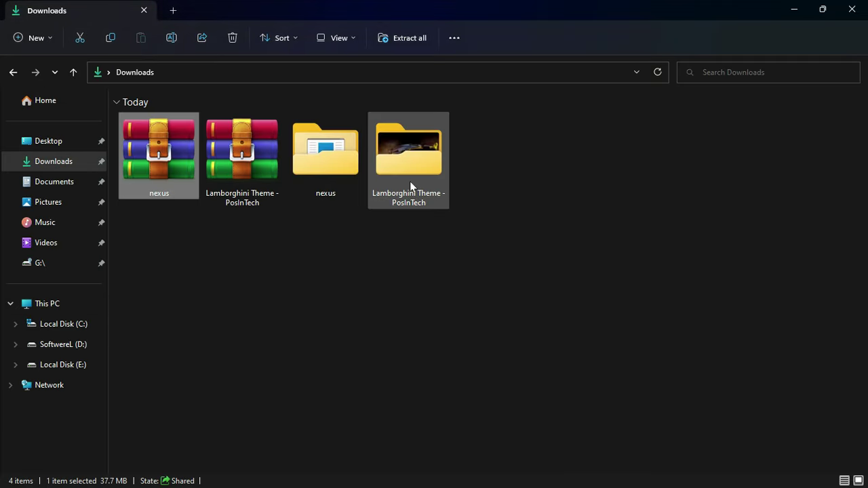
Run NexusSetup from the extracted nexus folder, install Nexus in English to C:\Program Files (x86)\Winstep, and close File Explorer.
{"action": "double_click", "coordinate": [351, 178]}
{"action": "left_click", "coordinate": [162, 136]}
{"action": "right_click", "coordinate": [165, 138]}
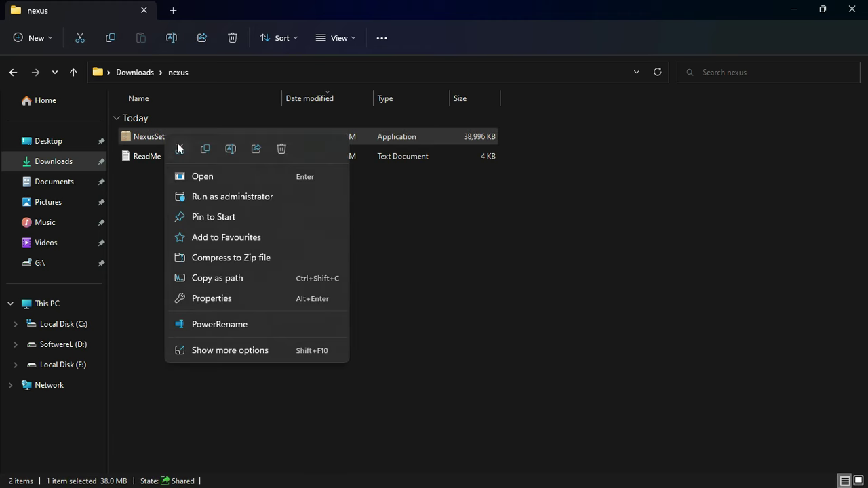
{"action": "left_click", "coordinate": [203, 175]}
{"action": "left_click", "coordinate": [451, 278]}
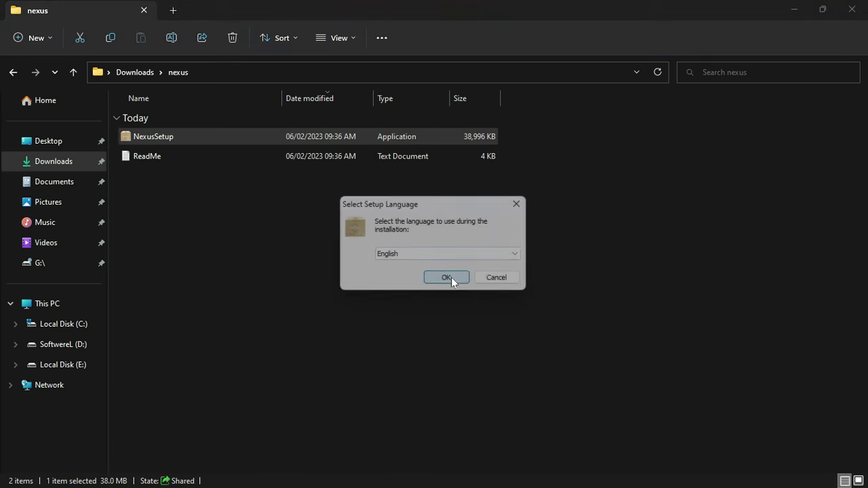
{"action": "left_click", "coordinate": [513, 353]}
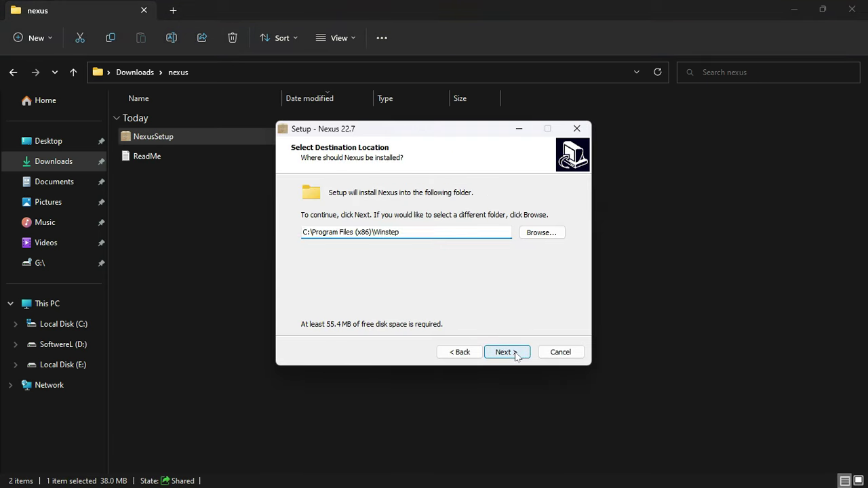
{"action": "left_click", "coordinate": [513, 353]}
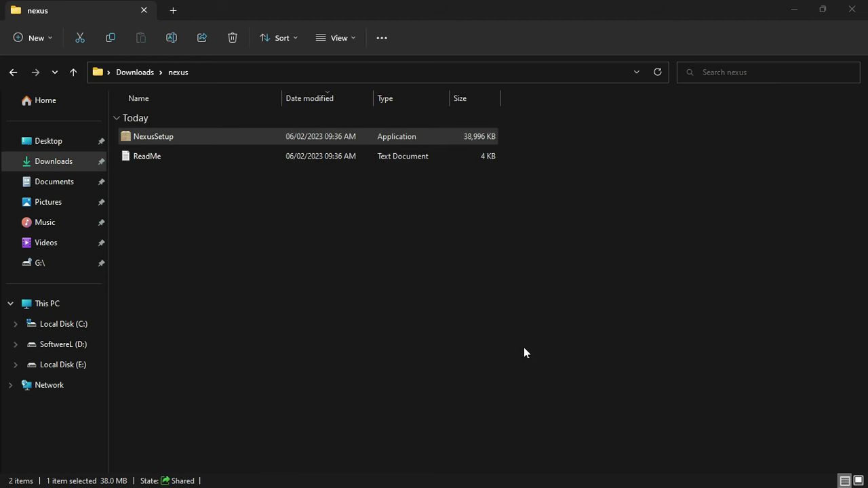
{"action": "left_click", "coordinate": [852, 10]}
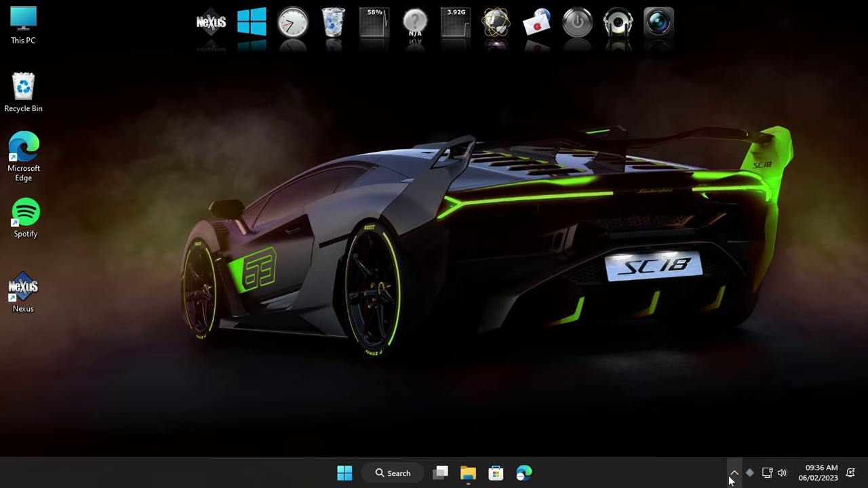
Restore the Nexus dock configuration from the wsbackup file in the icons folder on Local Disk (C:).
{"action": "left_click", "coordinate": [733, 473]}
{"action": "right_click", "coordinate": [775, 439]}
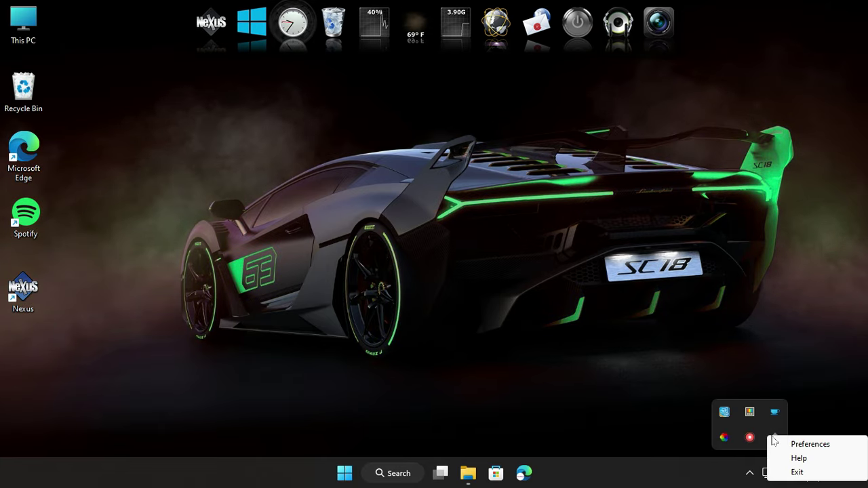
{"action": "left_click", "coordinate": [799, 446]}
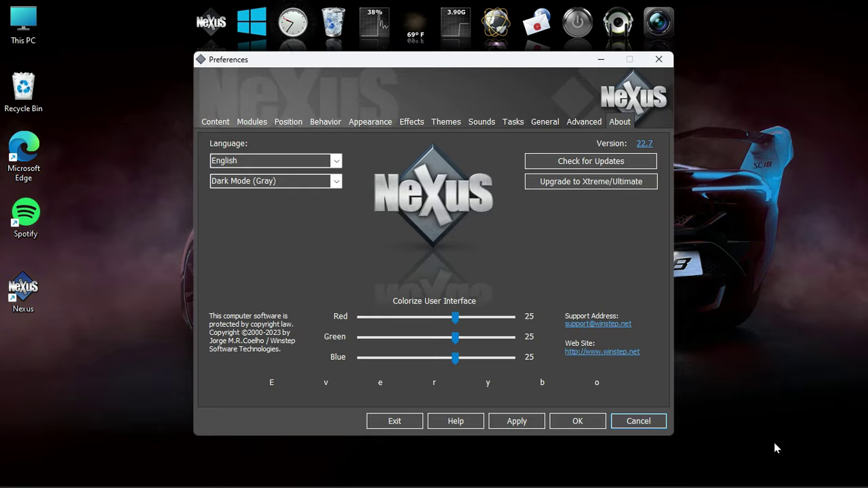
{"action": "left_click", "coordinate": [587, 125]}
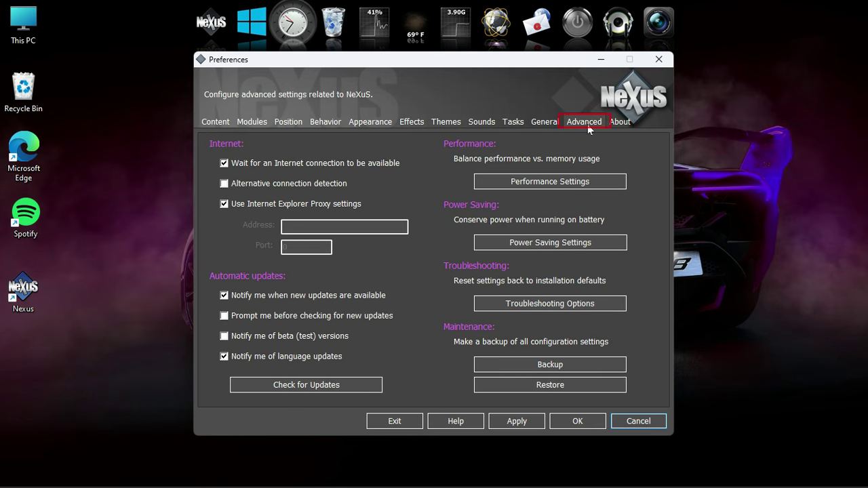
{"action": "left_click", "coordinate": [586, 385]}
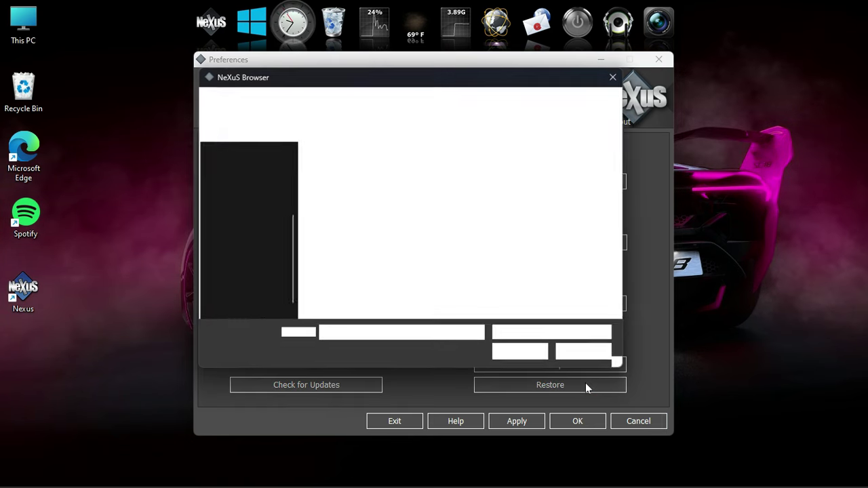
{"action": "left_click", "coordinate": [244, 260]}
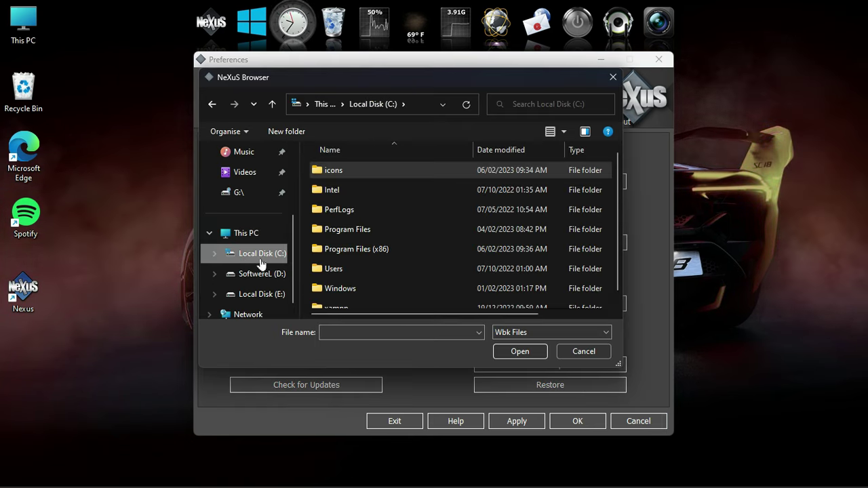
{"action": "double_click", "coordinate": [339, 173]}
{"action": "left_click", "coordinate": [342, 176]}
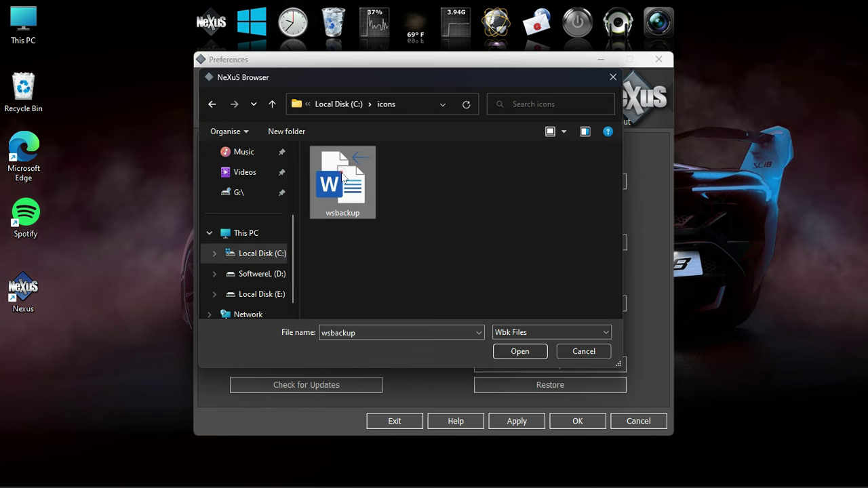
{"action": "left_click", "coordinate": [520, 352]}
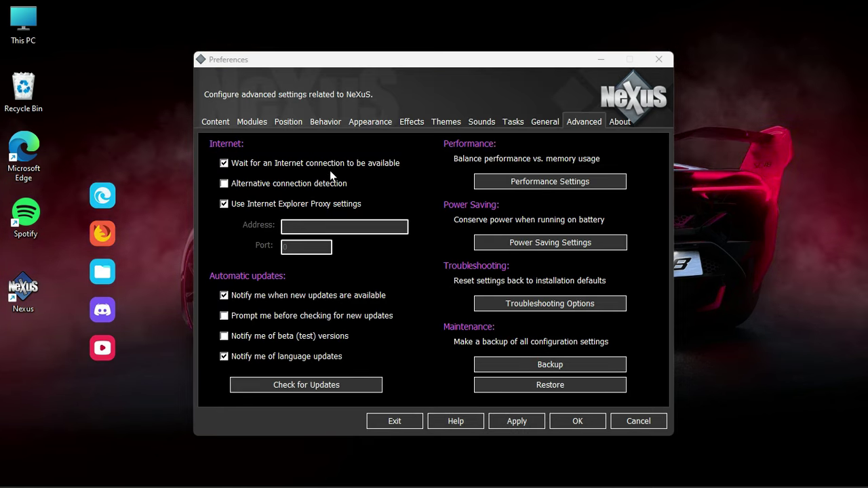
Set the Nexus dock icon size to 30 pixels and save the preferences.
{"action": "left_click", "coordinate": [371, 121]}
{"action": "left_click_drag", "start_coordinate": [262, 176], "coordinate": [258, 177]}
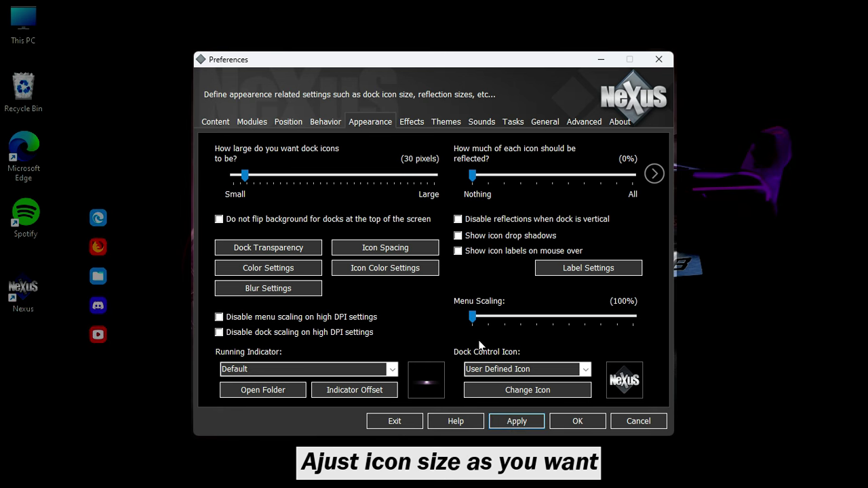
{"action": "left_click", "coordinate": [578, 422]}
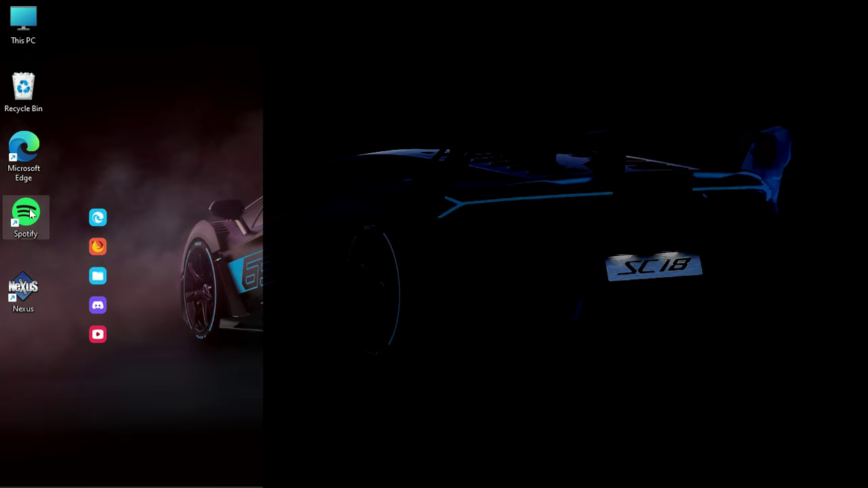
Add the Spotify and Microsoft Edge desktop shortcuts to the Nexus dock and move the dock closer to the desktop icons.
{"action": "left_click_drag", "start_coordinate": [25, 214], "coordinate": [103, 234]}
{"action": "left_click_drag", "start_coordinate": [27, 163], "coordinate": [107, 218]}
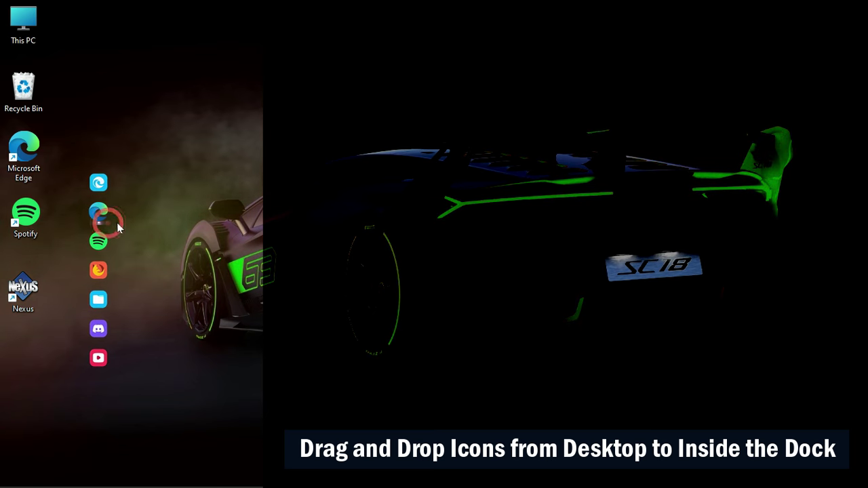
{"action": "left_click_drag", "start_coordinate": [131, 231], "coordinate": [90, 225]}
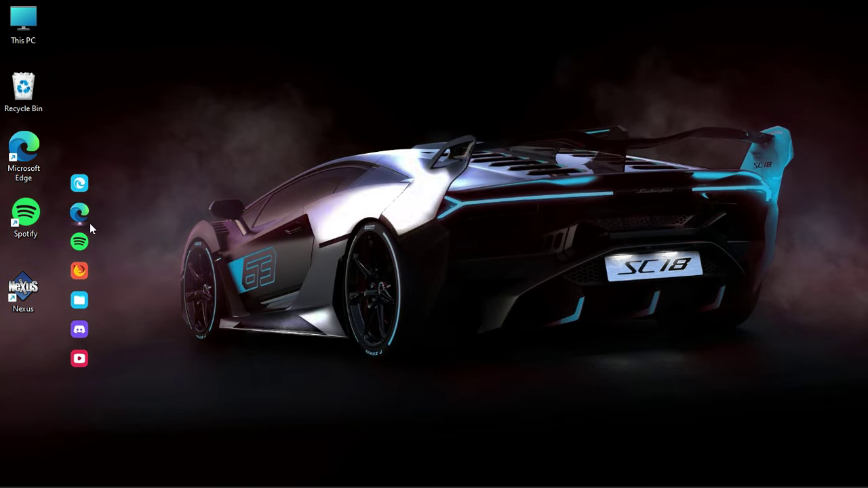
Hide all desktop icons through the desktop's view options.
{"action": "left_click", "coordinate": [217, 111]}
{"action": "right_click", "coordinate": [218, 111]}
{"action": "mouse_move", "coordinate": [294, 120]}
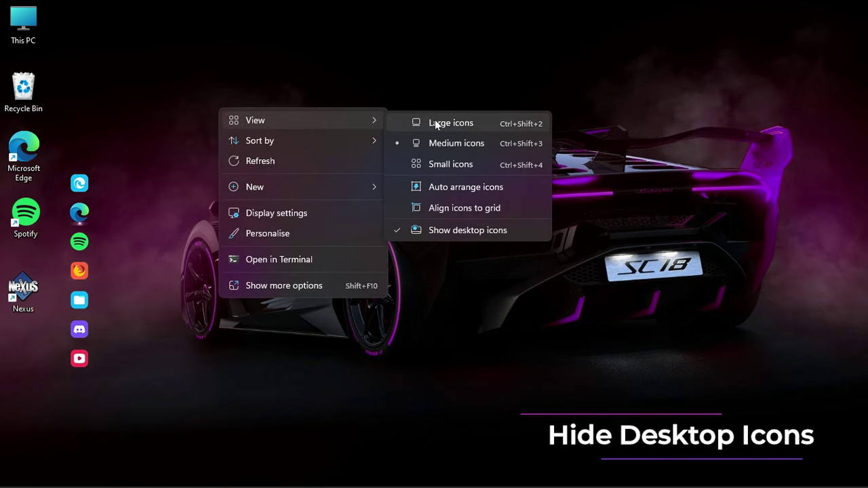
{"action": "left_click", "coordinate": [448, 230]}
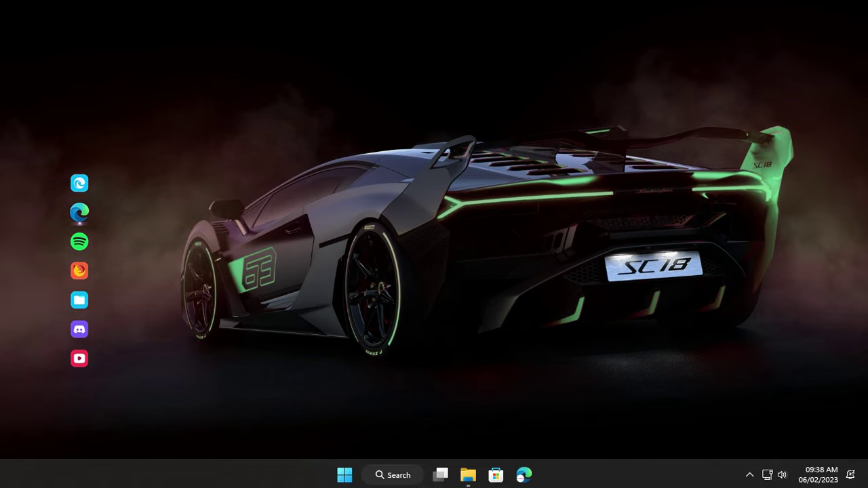
Run Rainmeter-4.5.17 from the Lamborghini theme folder and install the 64-bit version in English to C:\Program Files\Rainmeter, launching on startup.
{"action": "left_click", "coordinate": [467, 475]}
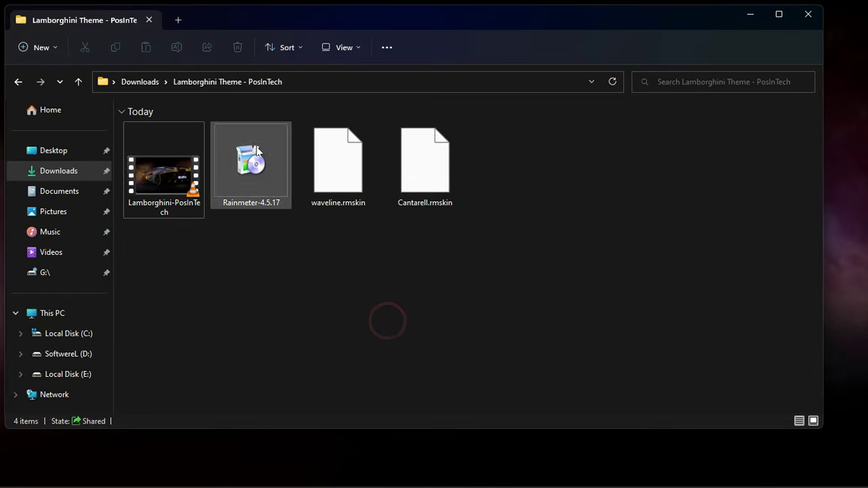
{"action": "left_click", "coordinate": [239, 163]}
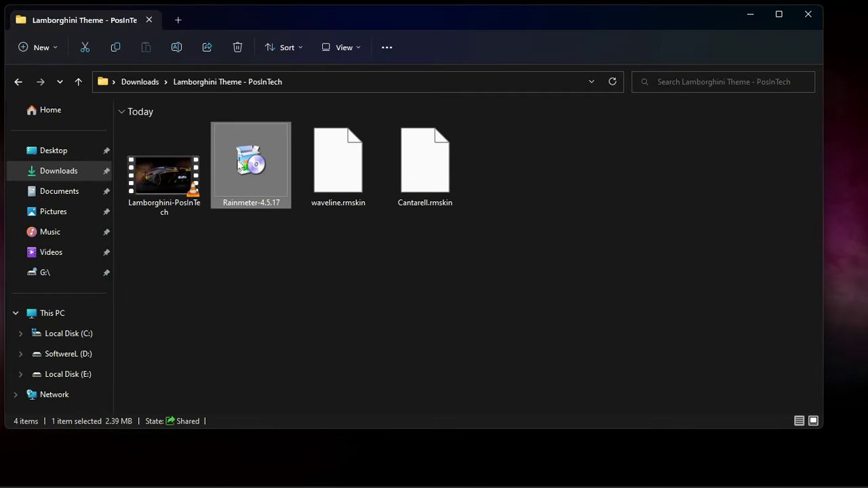
{"action": "right_click", "coordinate": [239, 163]}
{"action": "left_click", "coordinate": [300, 226]}
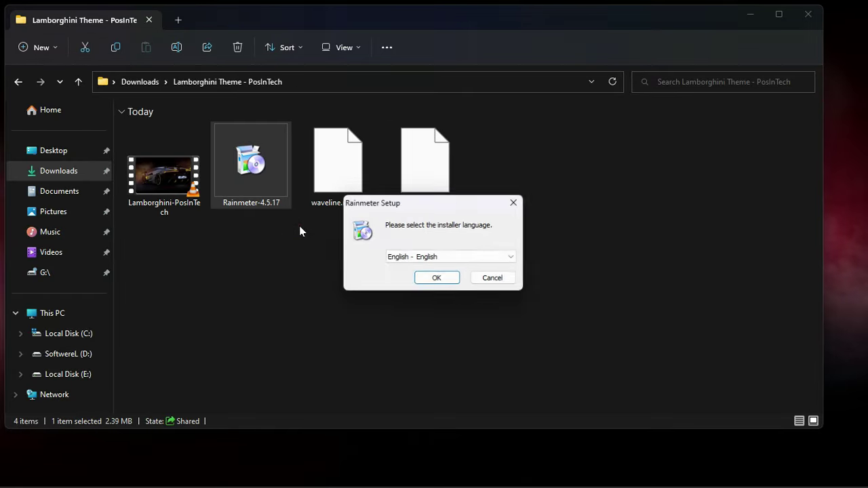
{"action": "left_click", "coordinate": [436, 277]}
{"action": "left_click", "coordinate": [505, 352]}
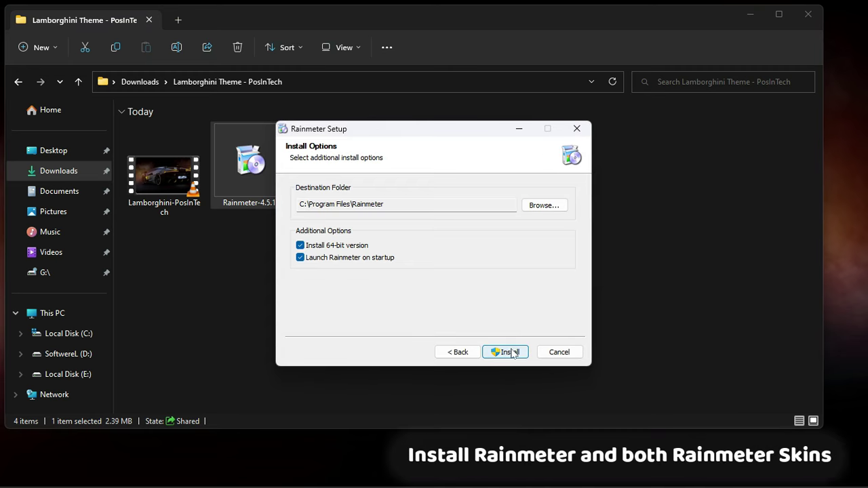
{"action": "left_click", "coordinate": [502, 352]}
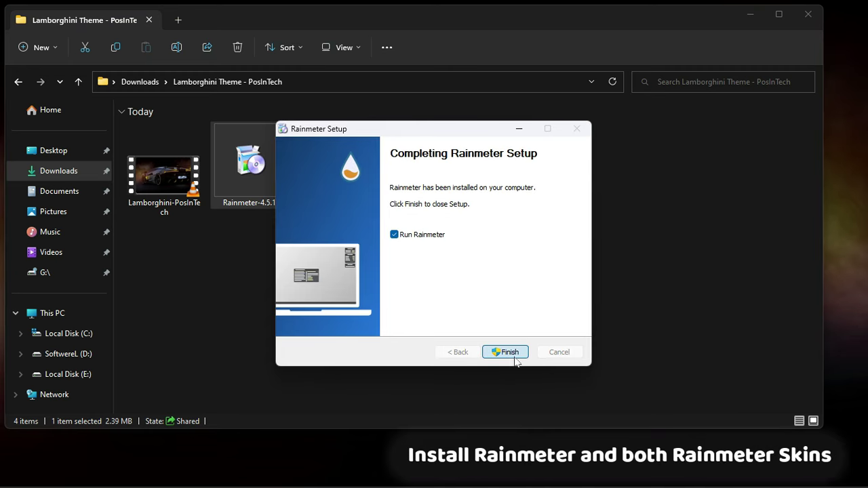
{"action": "left_click", "coordinate": [514, 358]}
Install the waveline and Cantarell Rainmeter skins, leaving Cantarell's included layout unapplied, and close File Explorer.
{"action": "left_click", "coordinate": [407, 186]}
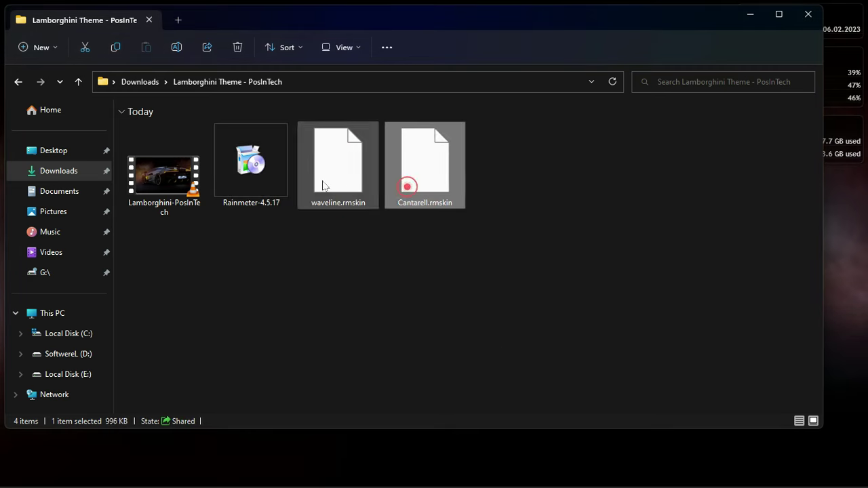
{"action": "right_click", "coordinate": [349, 190]}
{"action": "left_click", "coordinate": [382, 230]}
{"action": "left_click", "coordinate": [489, 351]}
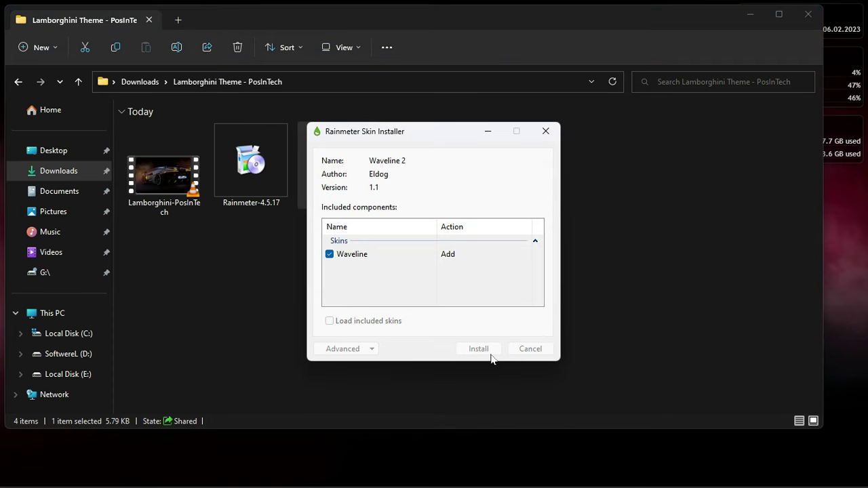
{"action": "double_click", "coordinate": [437, 188]}
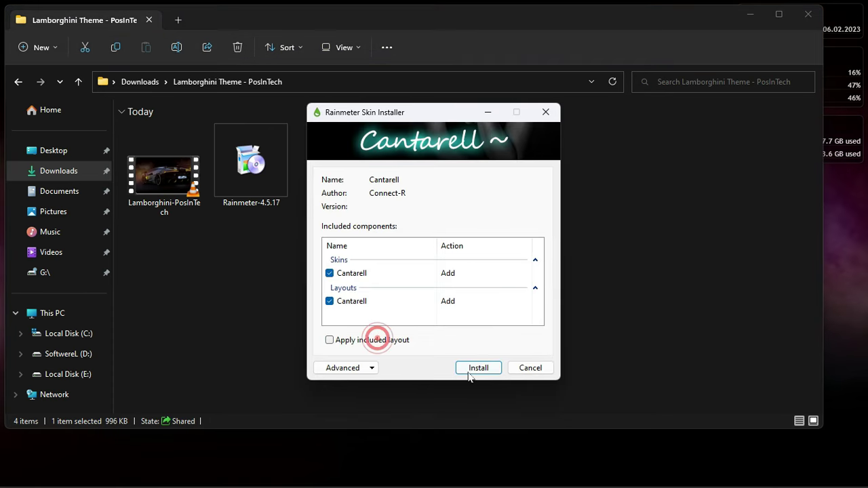
{"action": "left_click", "coordinate": [468, 373]}
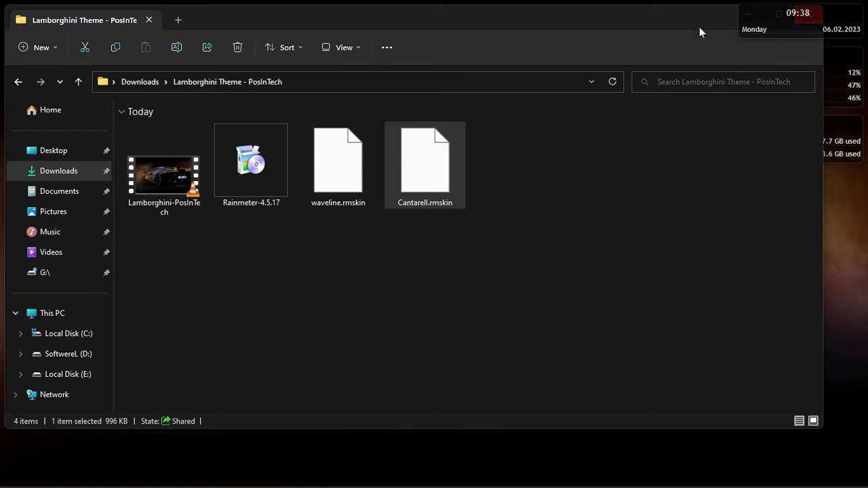
{"action": "left_click", "coordinate": [795, 18]}
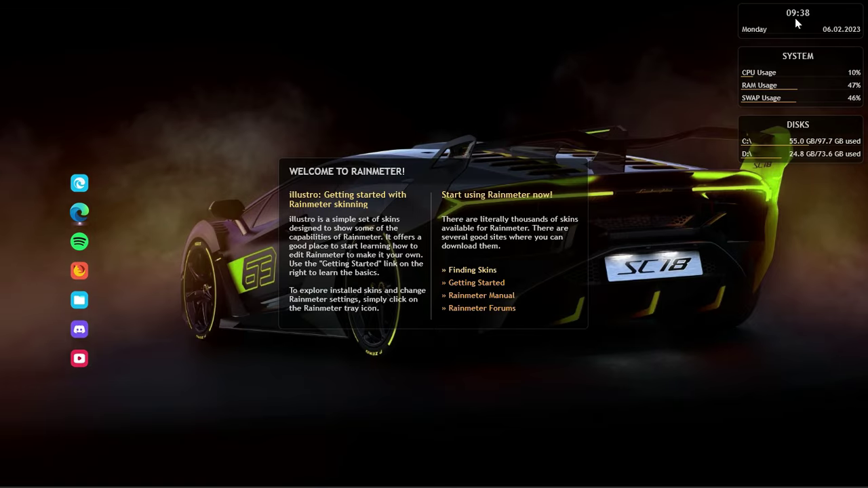
Unload the default illustro Welcome, Disk, System and Clock skins from the desktop.
{"action": "right_click", "coordinate": [473, 179]}
{"action": "left_click", "coordinate": [523, 324]}
{"action": "right_click", "coordinate": [757, 154]}
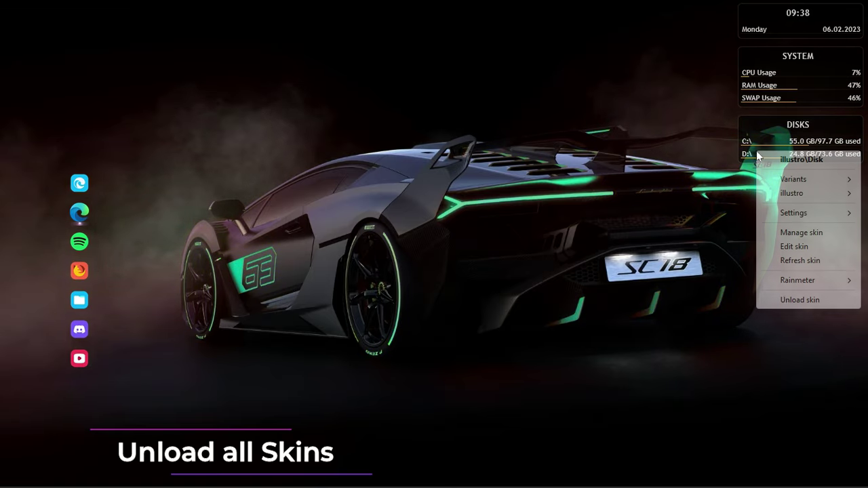
{"action": "left_click", "coordinate": [783, 300]}
{"action": "right_click", "coordinate": [814, 78]}
{"action": "left_click", "coordinate": [783, 223]}
{"action": "right_click", "coordinate": [810, 39]}
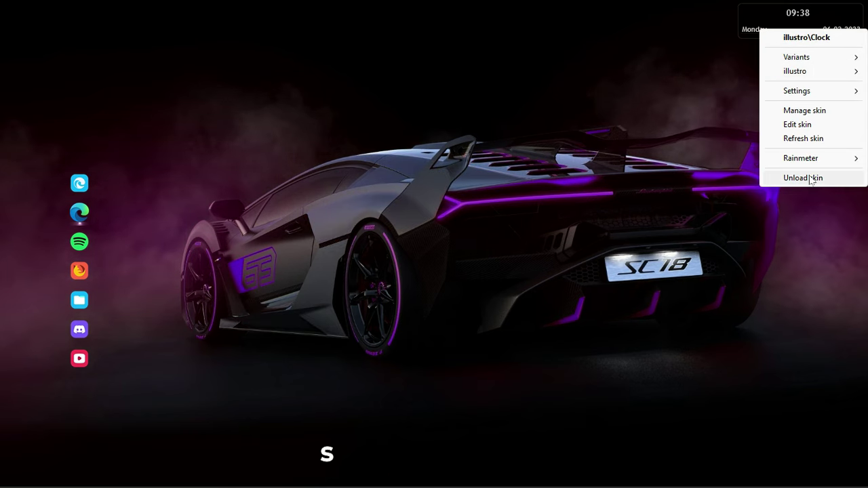
{"action": "left_click", "coordinate": [809, 178]}
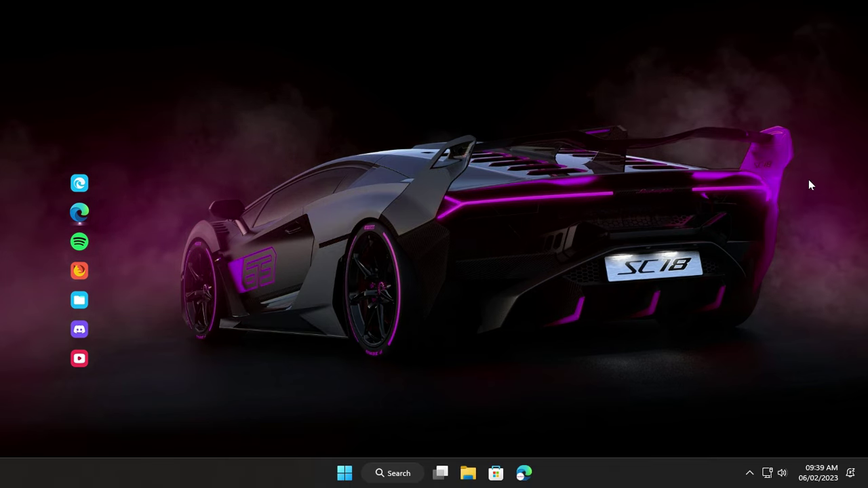
Open the Rainmeter manager from the hidden system tray icons and refresh all skins.
{"action": "left_click", "coordinate": [747, 473]}
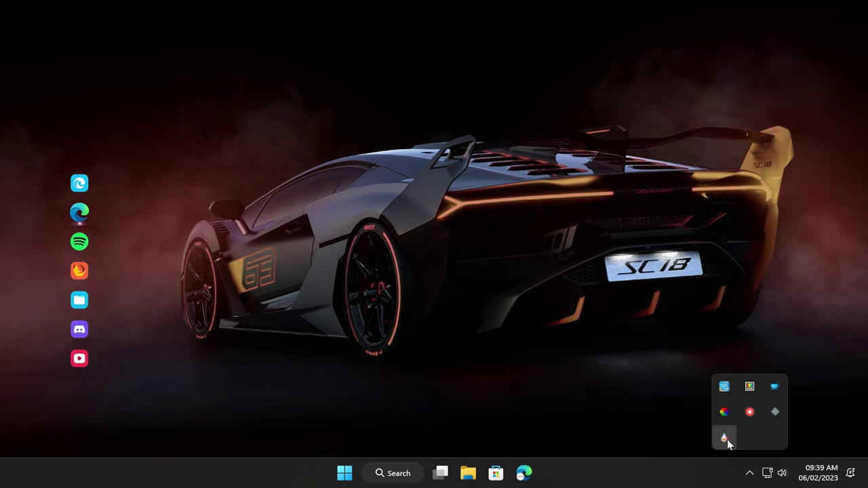
{"action": "left_click", "coordinate": [725, 438]}
{"action": "left_click", "coordinate": [749, 474]}
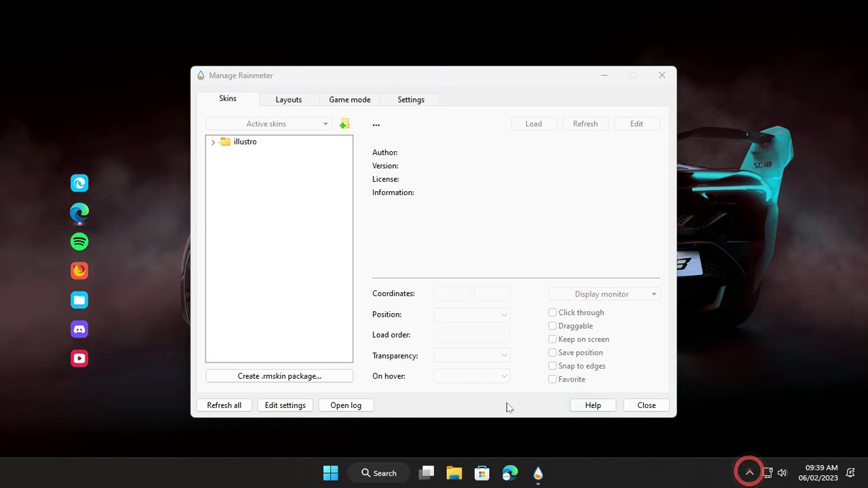
{"action": "left_click", "coordinate": [222, 406]}
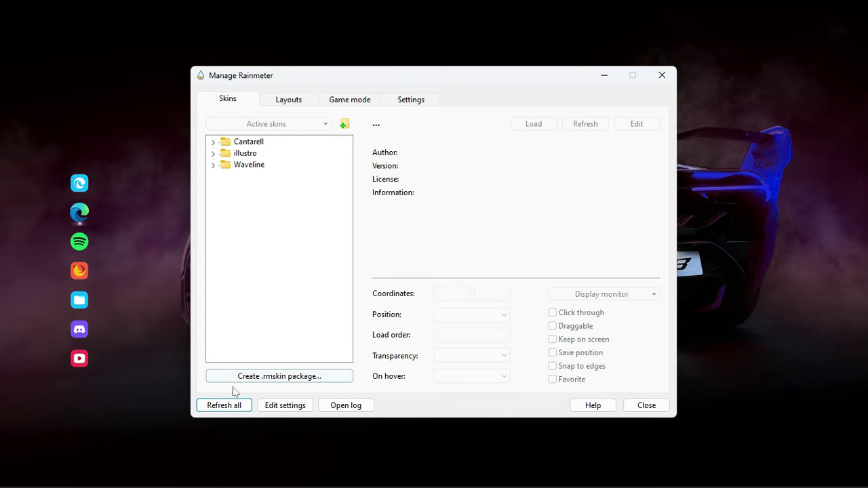
Load the Clock.ini skin from Cantarell's Clock folder.
{"action": "left_click", "coordinate": [213, 142]}
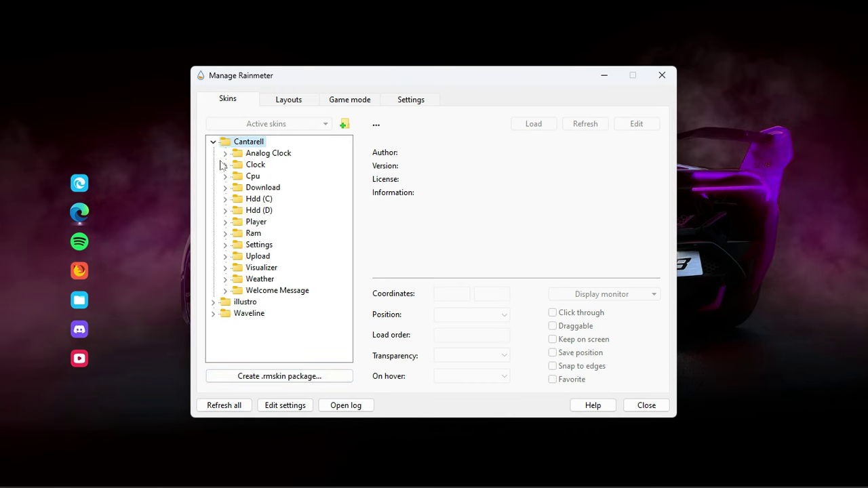
{"action": "left_click", "coordinate": [225, 166]}
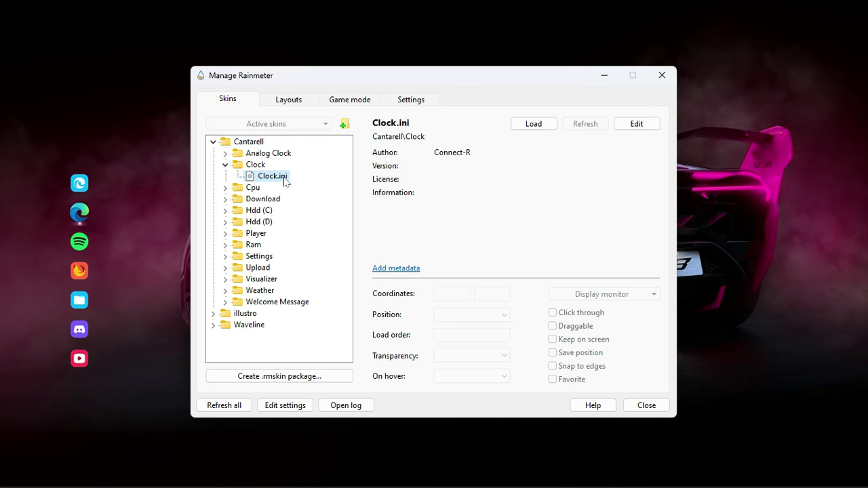
{"action": "left_click", "coordinate": [316, 186]}
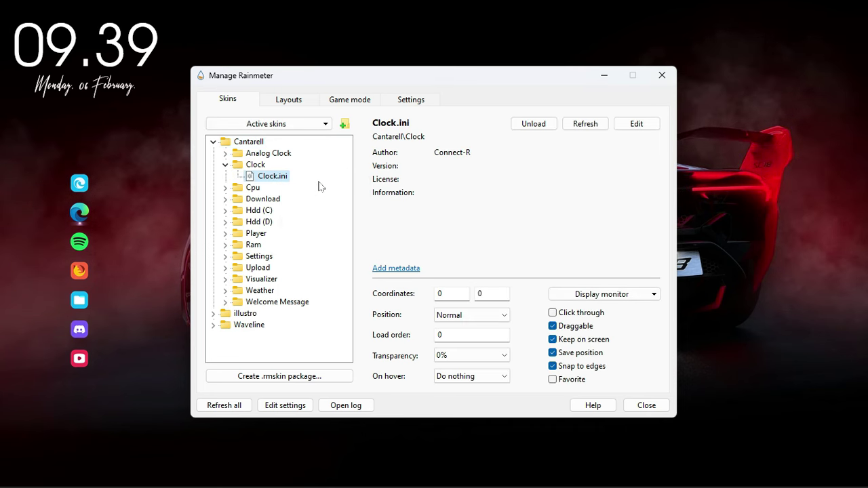
Move the Rainmeter manager clear of the clock, shrink the clock skin and reposition it at about coordinates 109, 49.
{"action": "left_click_drag", "start_coordinate": [324, 78], "coordinate": [474, 101]}
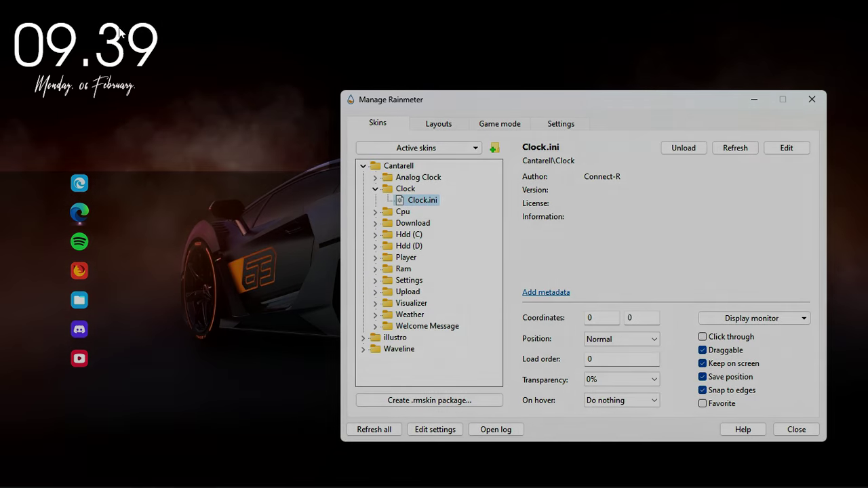
{"action": "scroll", "coordinate": [170, 51], "scroll_direction": "down", "scroll_amount": 3}
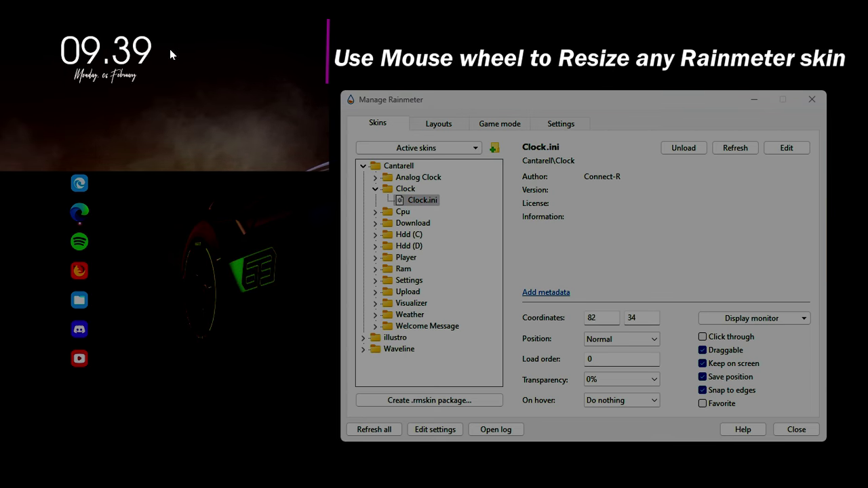
{"action": "scroll", "coordinate": [138, 77], "scroll_direction": "down", "scroll_amount": 1}
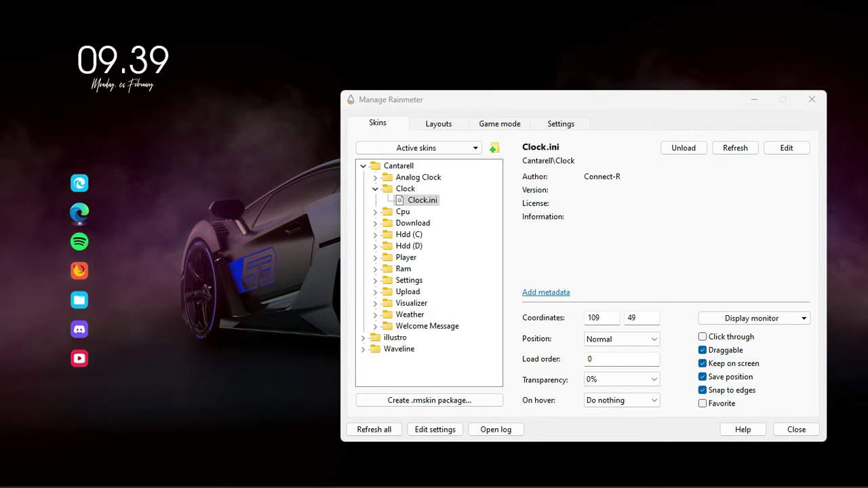
Set the clock skin's coordinates to 107, 117, transparency to 40% and position to Bottom, and enable Click through.
{"action": "type", "text": "107"}
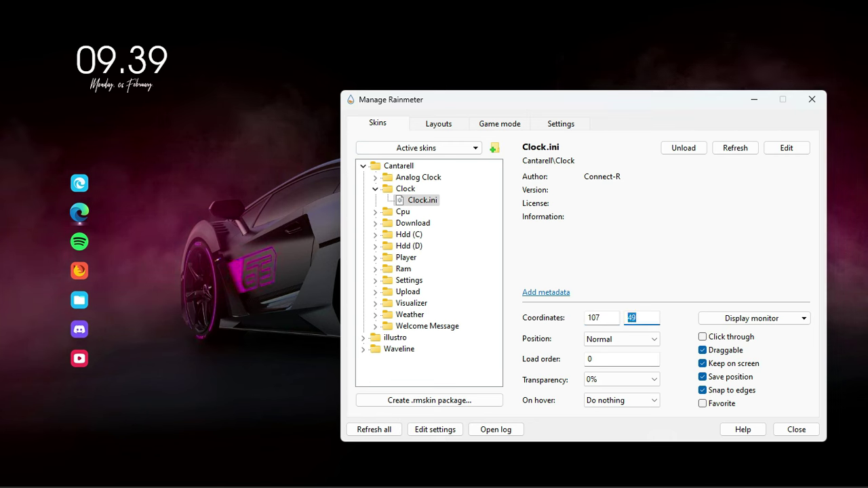
{"action": "type", "text": "117"}
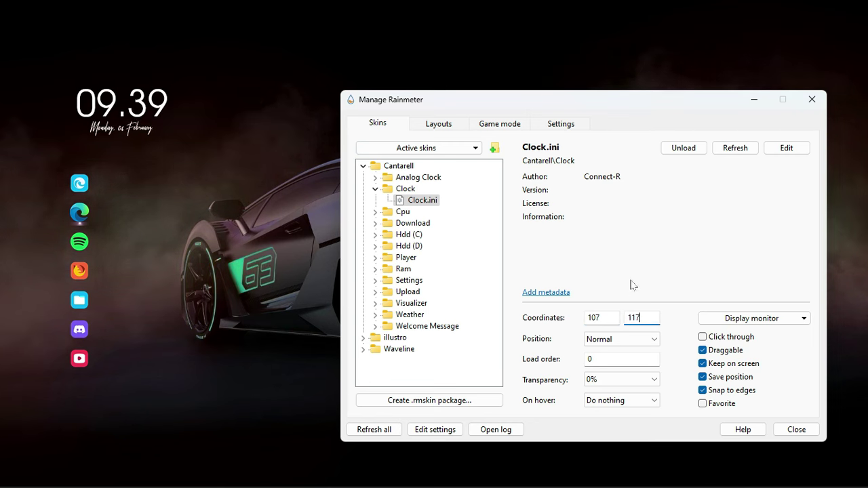
{"action": "left_click", "coordinate": [634, 381]}
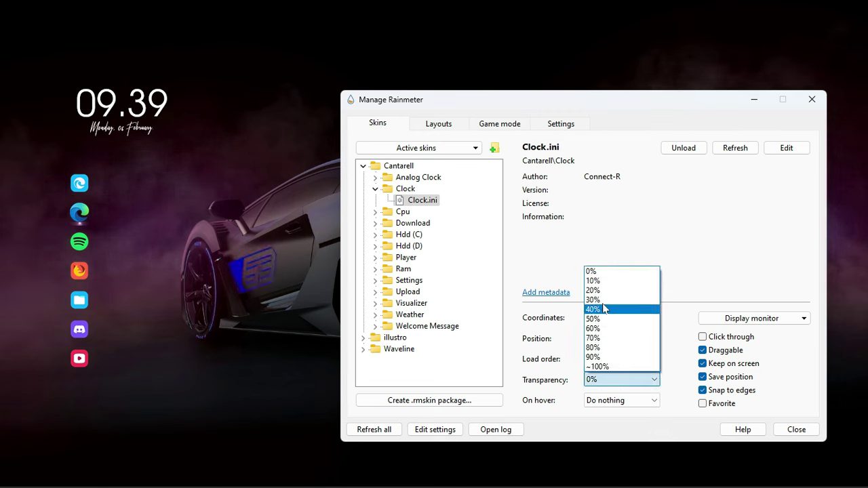
{"action": "left_click", "coordinate": [603, 293]}
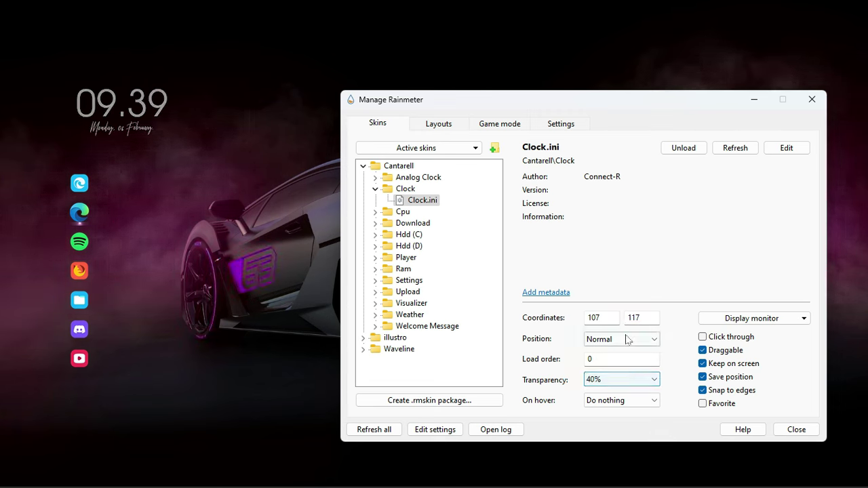
{"action": "left_click", "coordinate": [646, 343]}
{"action": "left_click", "coordinate": [640, 360]}
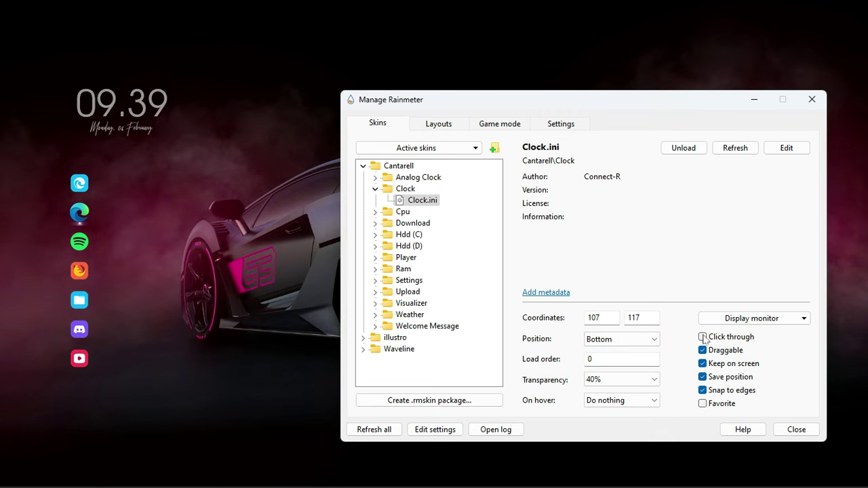
{"action": "left_click", "coordinate": [703, 337]}
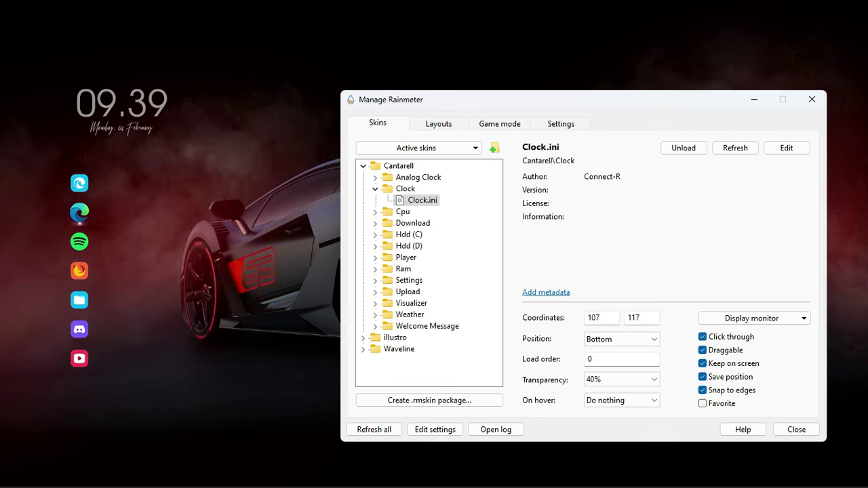
Collapse the Cantarell folder and load Skin.ini from the Waveline folder.
{"action": "left_click", "coordinate": [376, 190]}
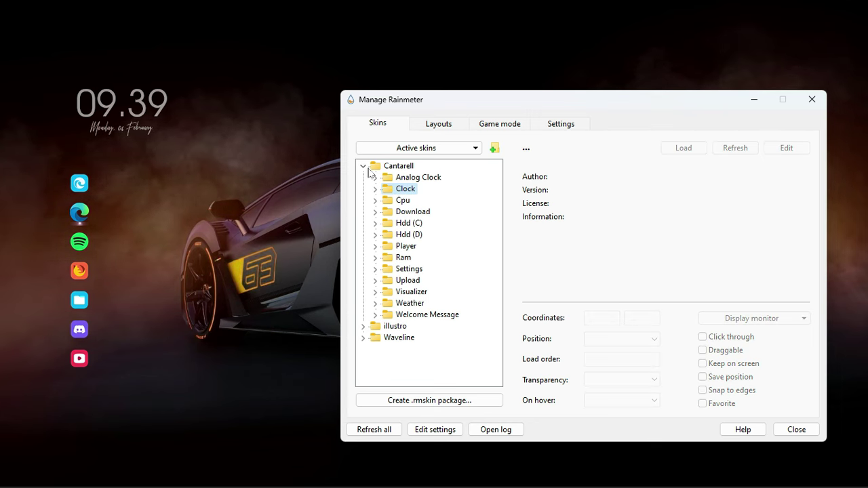
{"action": "left_click", "coordinate": [363, 166]}
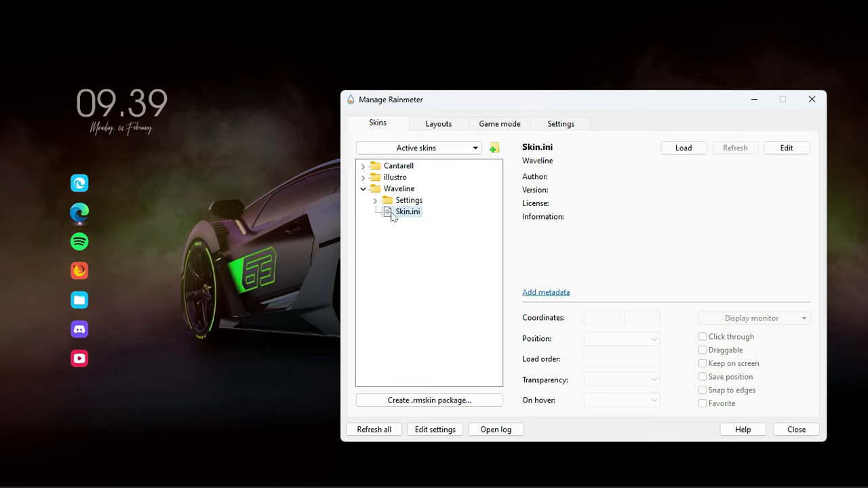
{"action": "left_click", "coordinate": [423, 221]}
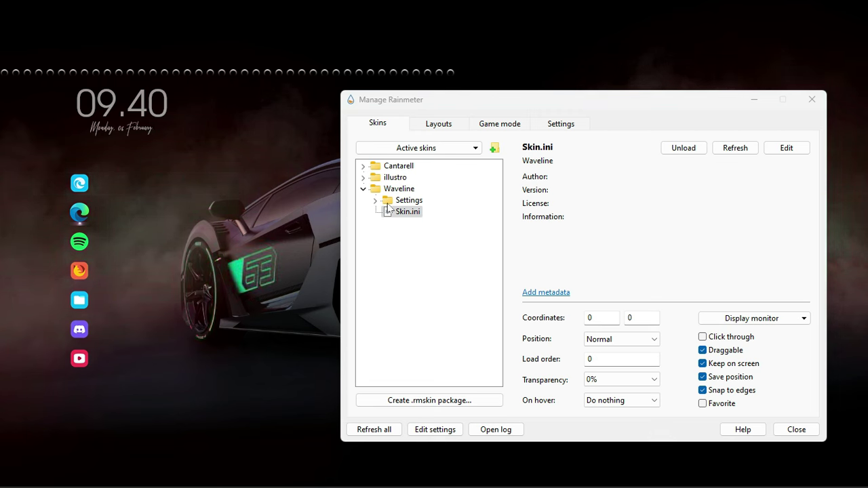
Load General.ini from Waveline's Settings folder, move its settings panel to the middle of the desktop and minimise the Rainmeter manager.
{"action": "left_click", "coordinate": [426, 212]}
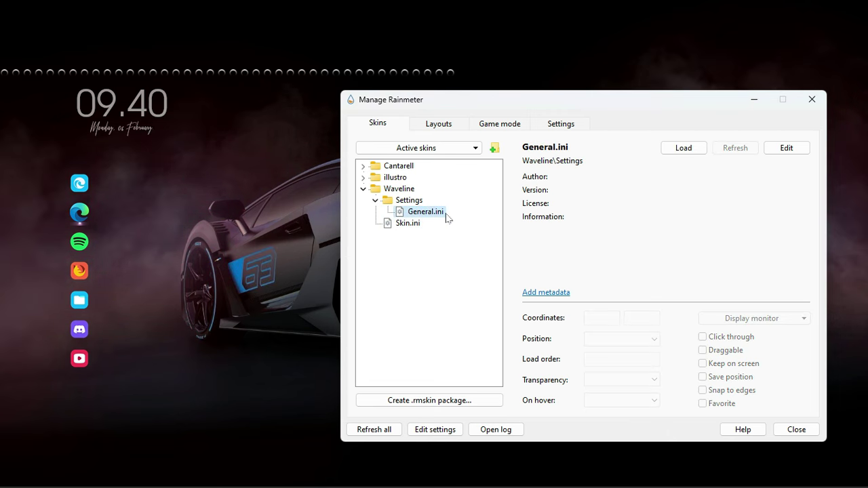
{"action": "right_click", "coordinate": [426, 213]}
{"action": "left_click", "coordinate": [449, 219]}
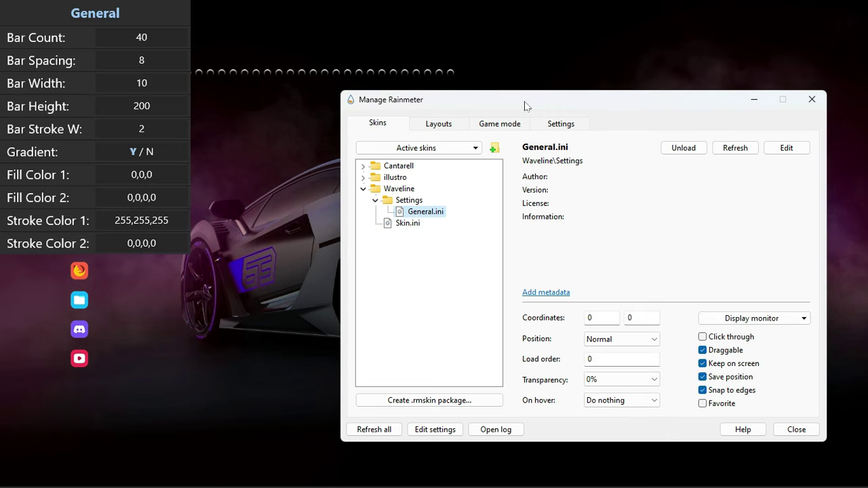
{"action": "left_click_drag", "start_coordinate": [44, 15], "coordinate": [430, 144]}
{"action": "left_click", "coordinate": [754, 99]}
Set the Waveline visualizer's bar count to 26, bar width to 4 and bar height to 116.
{"action": "left_click", "coordinate": [523, 172]}
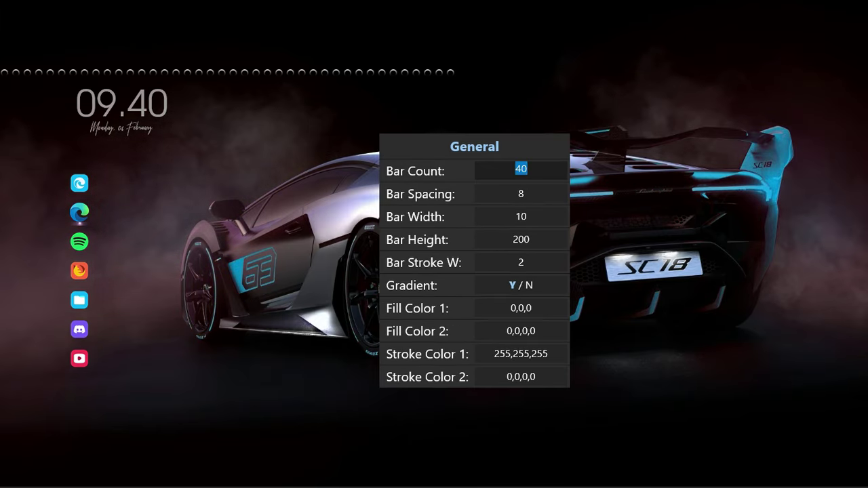
{"action": "type", "text": "26"}
{"action": "key", "text": "Return"}
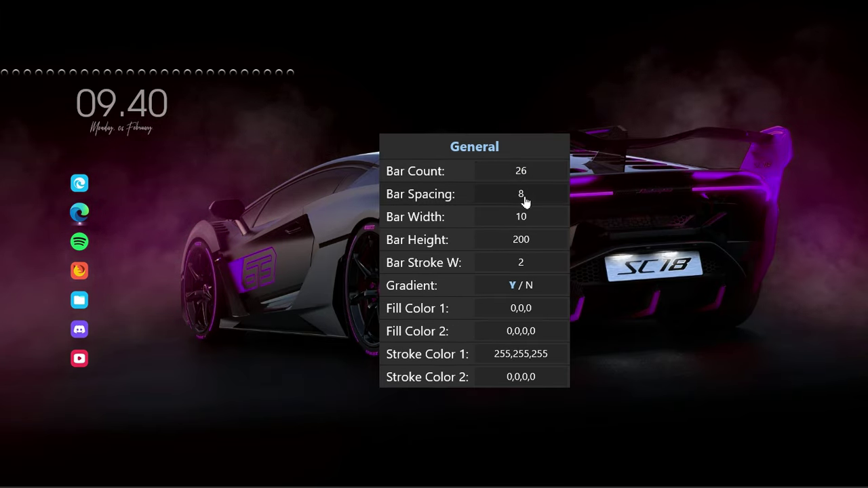
{"action": "left_click", "coordinate": [524, 197]}
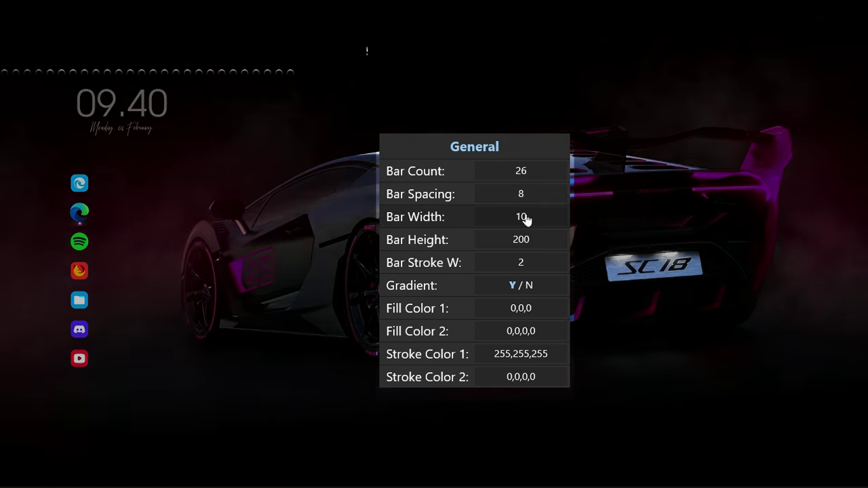
{"action": "left_click", "coordinate": [528, 215]}
{"action": "type", "text": "4"}
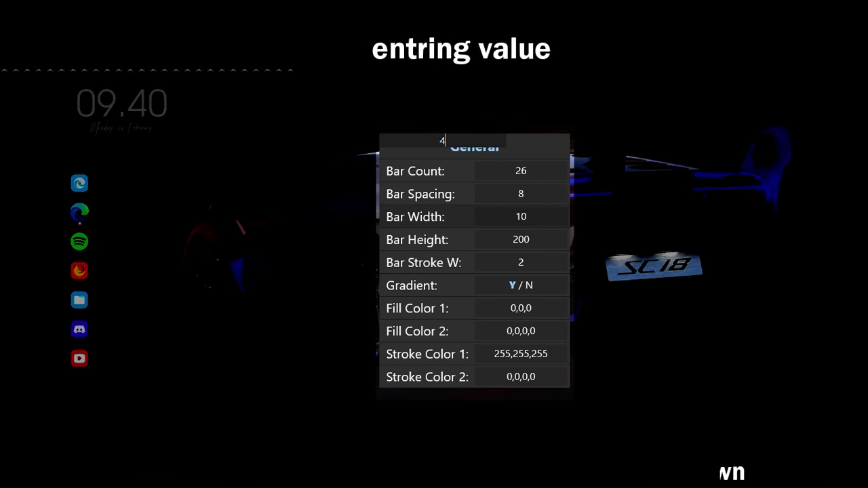
{"action": "key", "text": "Return"}
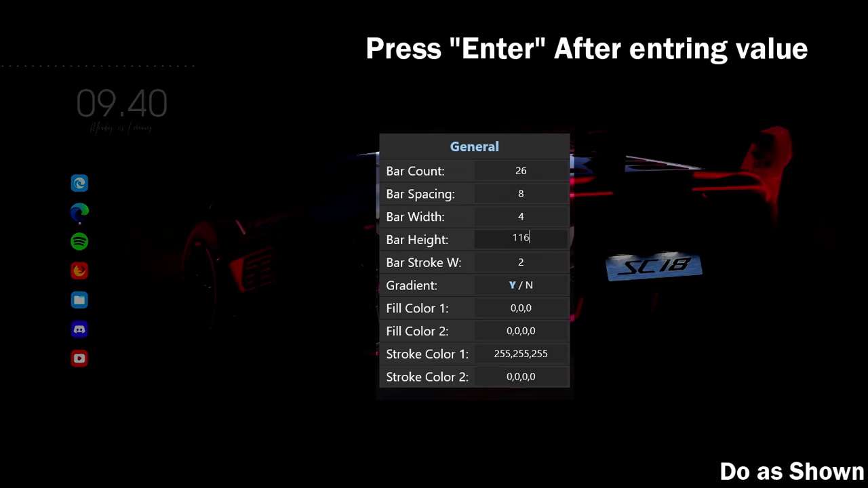
{"action": "left_click", "coordinate": [527, 264]}
{"action": "key", "text": "Return"}
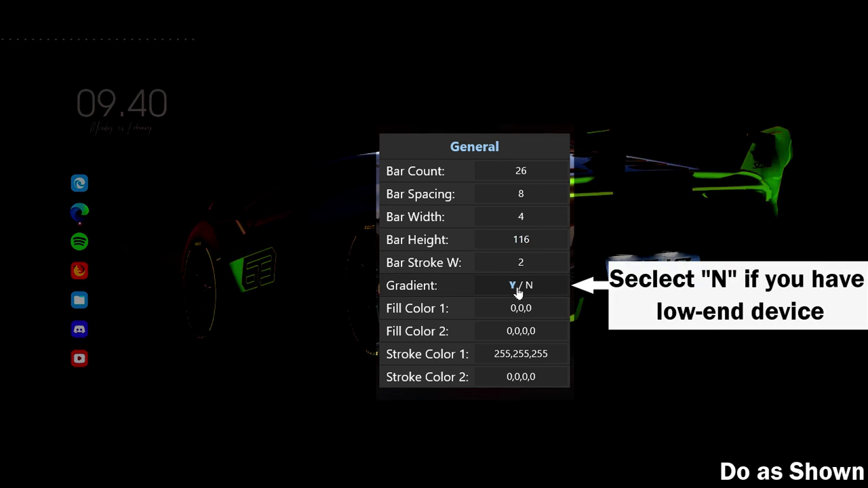
Keep the Waveline gradient on Y, set Fill Color 1 to 125,18,225 and Stroke Color 1 to 0,0,0,0.
{"action": "left_click", "coordinate": [512, 287]}
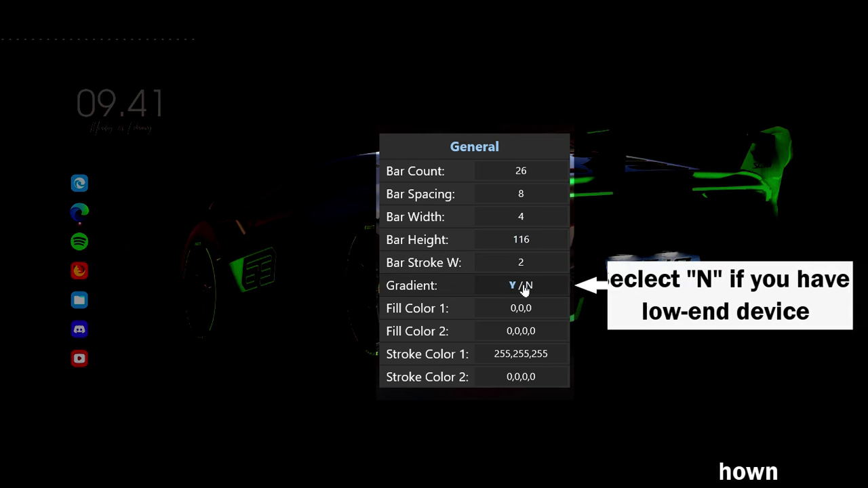
{"action": "left_click", "coordinate": [527, 308]}
{"action": "type", "text": "125"}
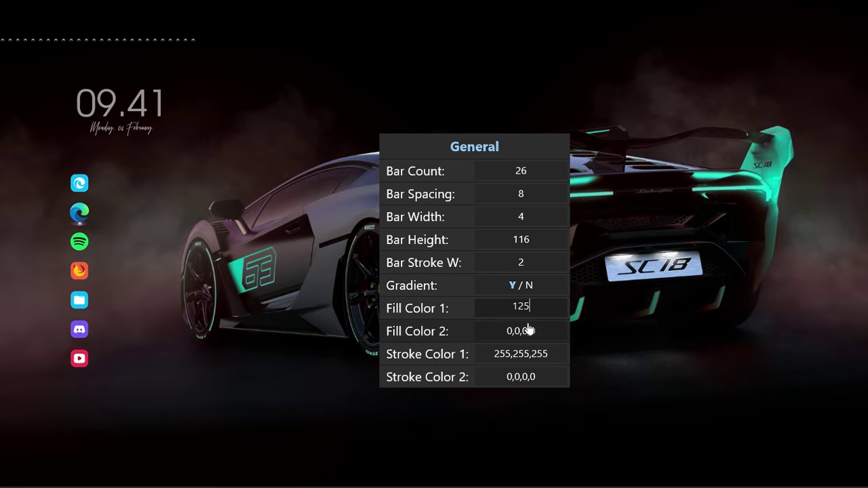
{"action": "type", "text": ",18,225"}
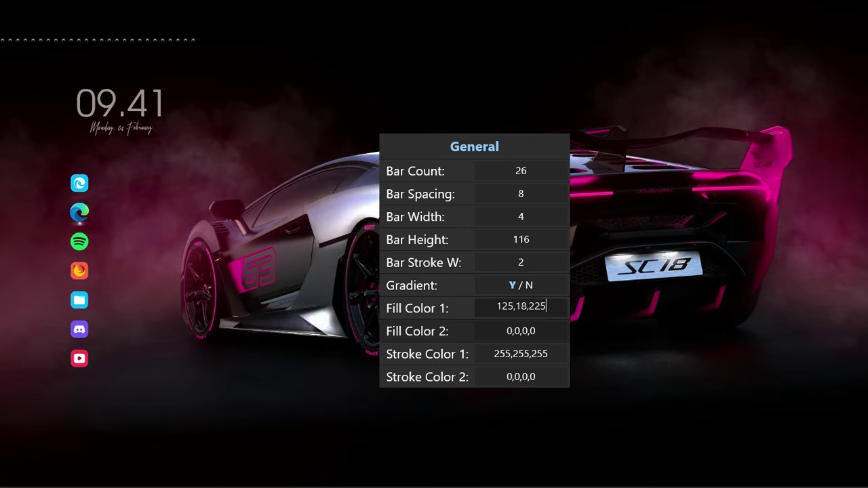
{"action": "key", "text": "Return"}
{"action": "left_click", "coordinate": [538, 355]}
{"action": "type", "text": "0"}
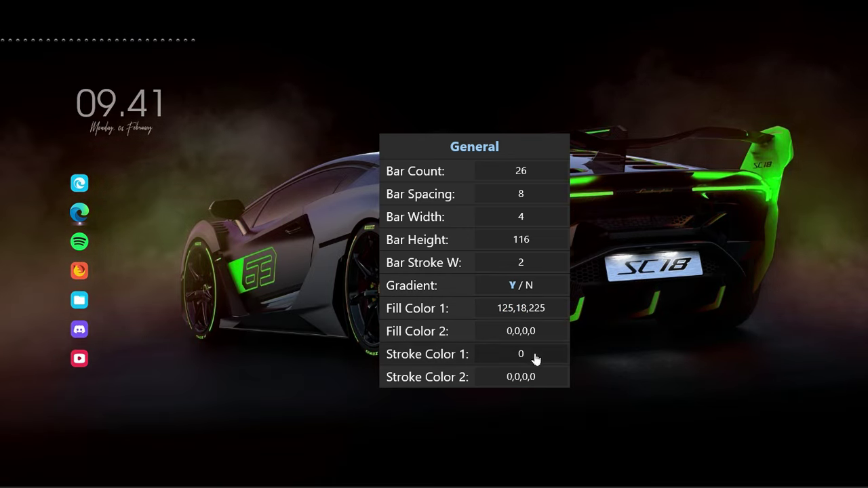
{"action": "type", "text": ",0,0,0"}
{"action": "key", "text": "Return"}
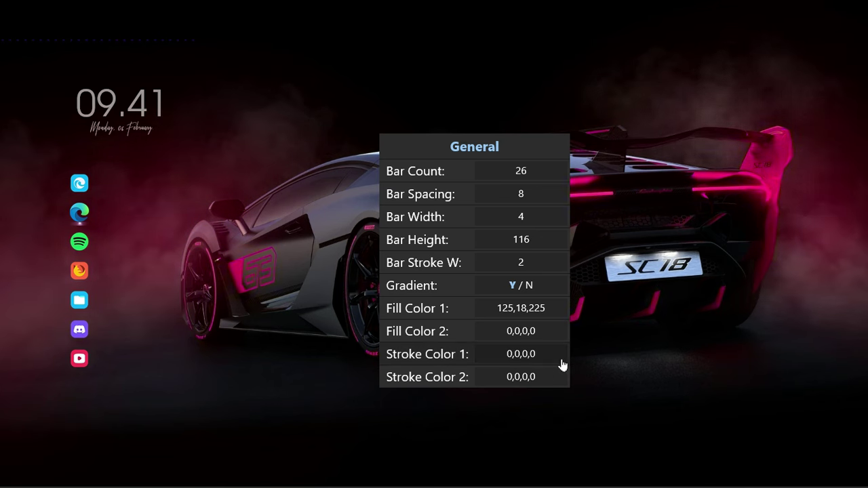
Unload the Waveline General settings skin from the desktop and bring back the Rainmeter manager.
{"action": "right_click", "coordinate": [516, 154]}
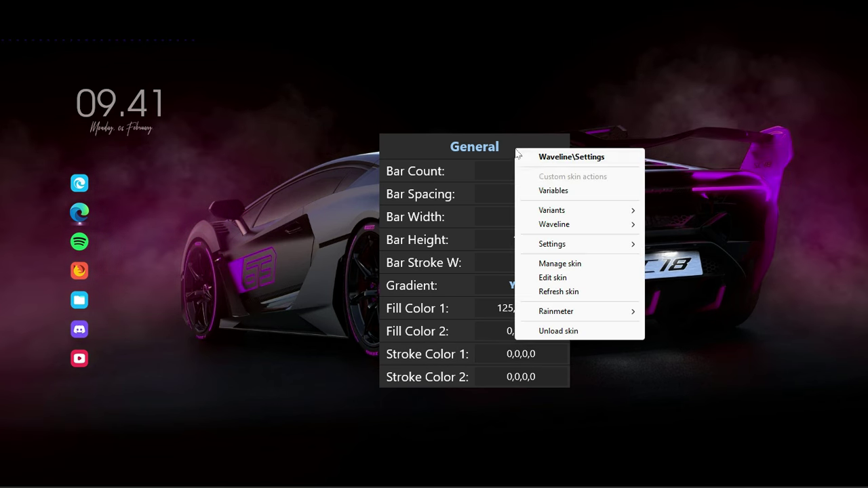
{"action": "left_click", "coordinate": [574, 334]}
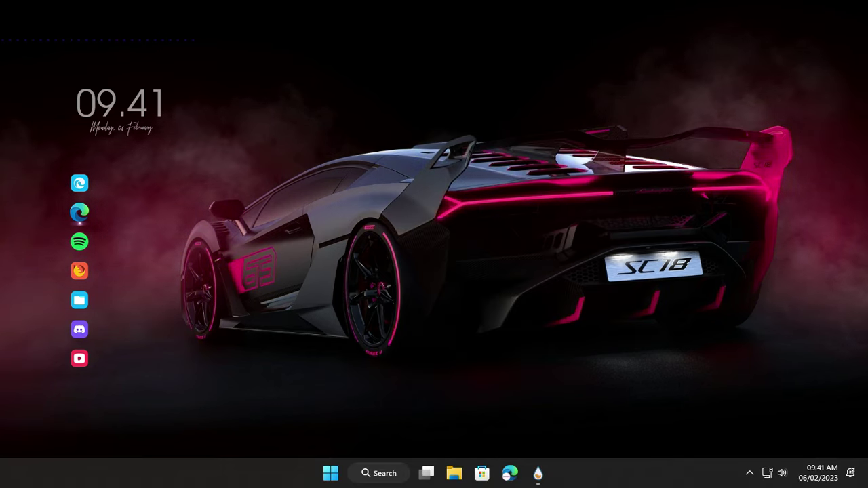
{"action": "left_click", "coordinate": [540, 473]}
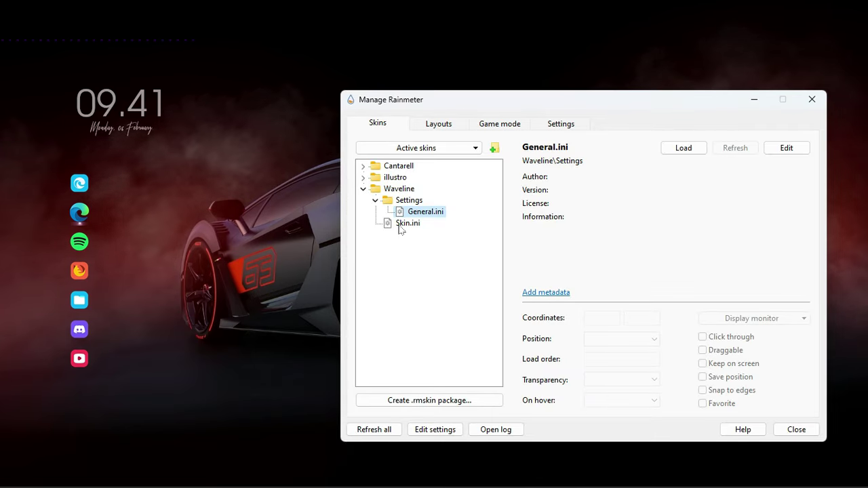
Set Waveline's Skin.ini to coordinates 557, 606, position On desktop, 40% transparency and Click through, and close the Rainmeter manager.
{"action": "left_click", "coordinate": [376, 203]}
{"action": "left_click", "coordinate": [407, 213]}
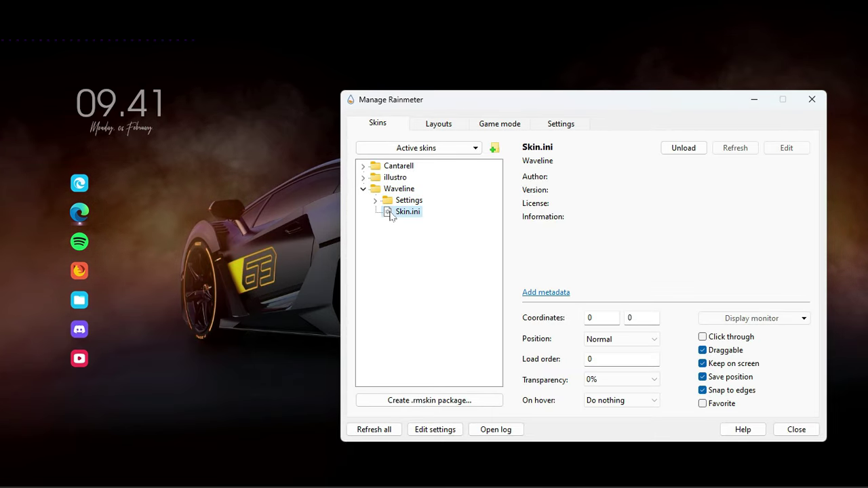
{"action": "double_click", "coordinate": [600, 317]}
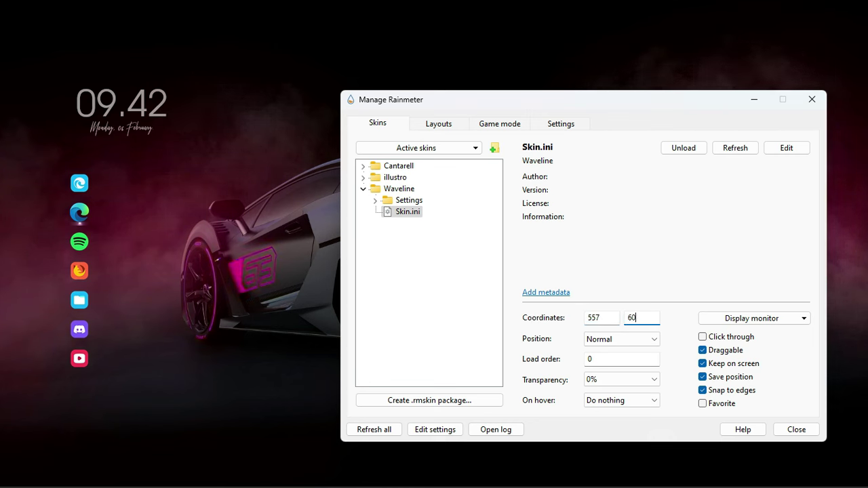
{"action": "left_click", "coordinate": [636, 343]}
{"action": "left_click", "coordinate": [620, 388]}
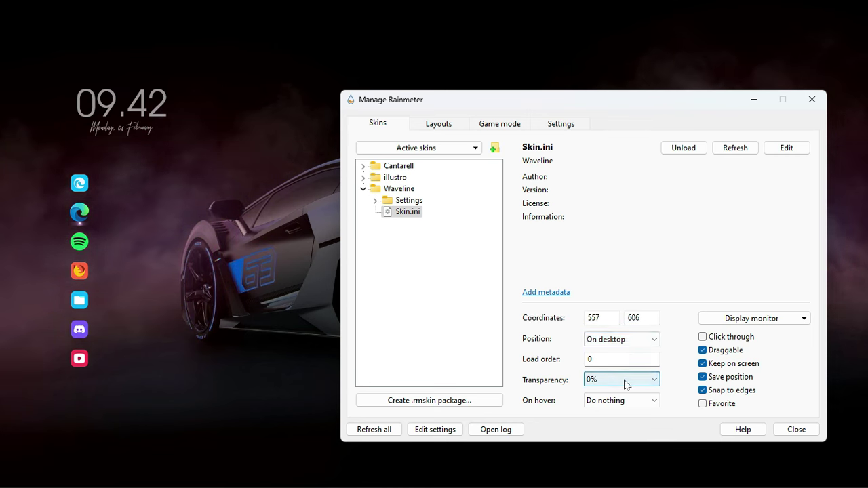
{"action": "left_click", "coordinate": [634, 379]}
{"action": "left_click", "coordinate": [608, 310]}
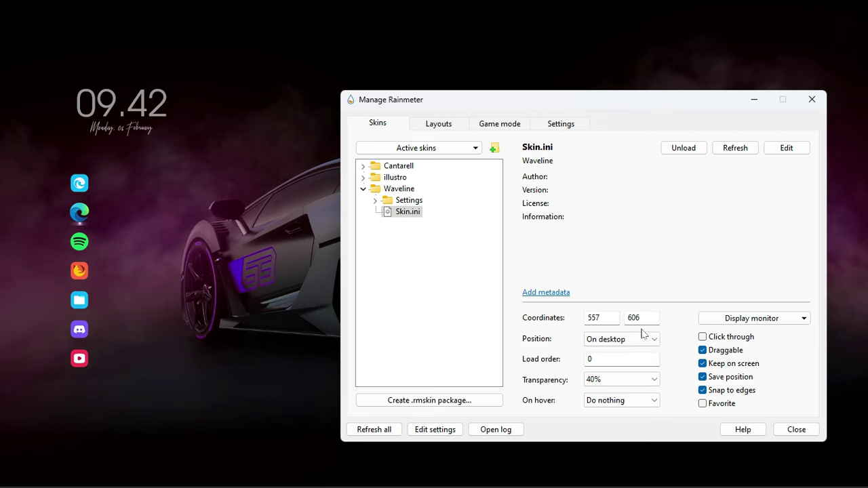
{"action": "left_click_drag", "start_coordinate": [659, 103], "coordinate": [593, 90]}
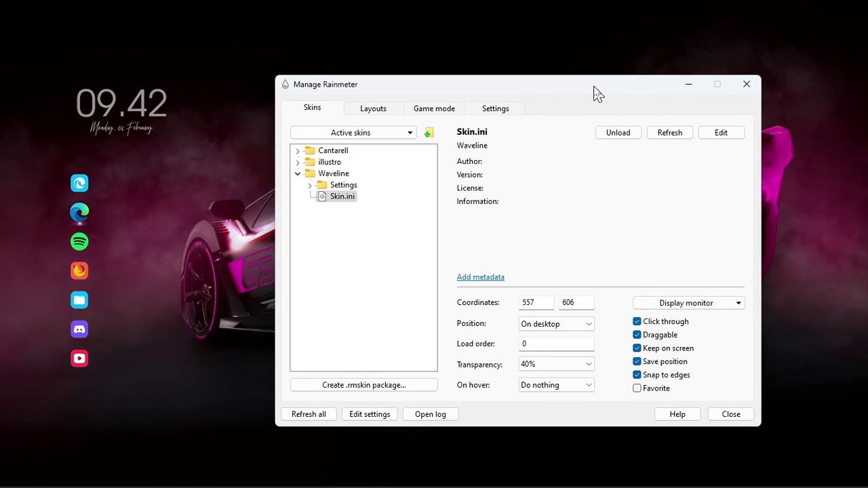
{"action": "left_click", "coordinate": [744, 87]}
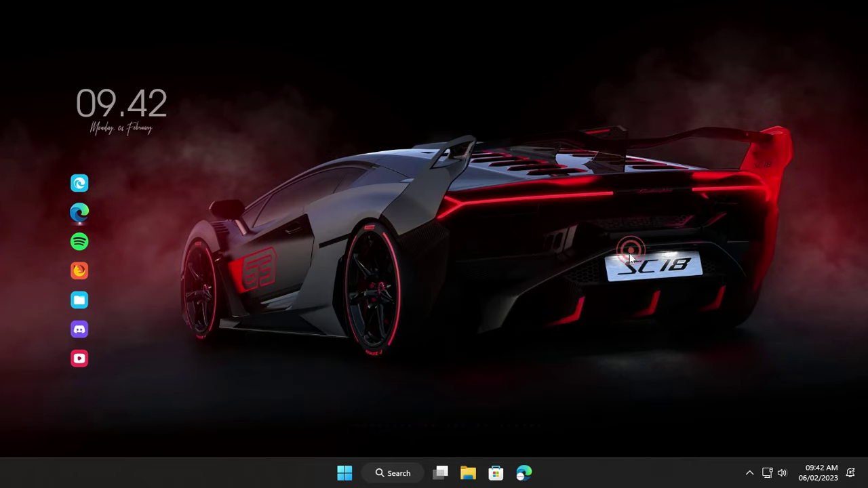
Switch to Microsoft Edge by launching it from the desktop dock.
{"action": "left_click", "coordinate": [78, 213]}
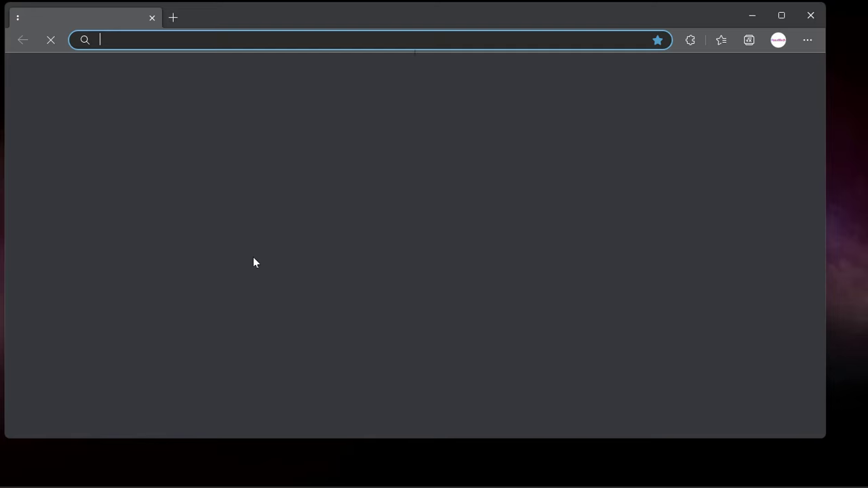